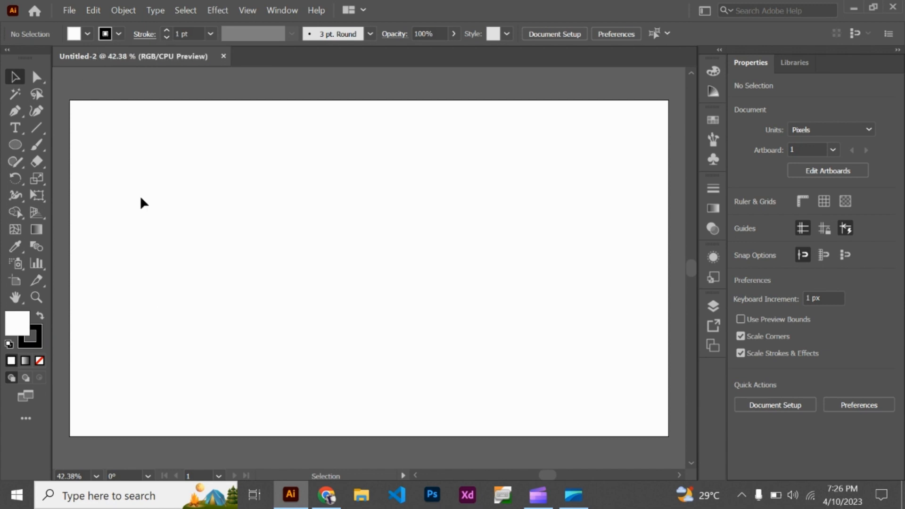
Step: Draw a square about 212 px wide on the left part of the artboard
click(14, 146)
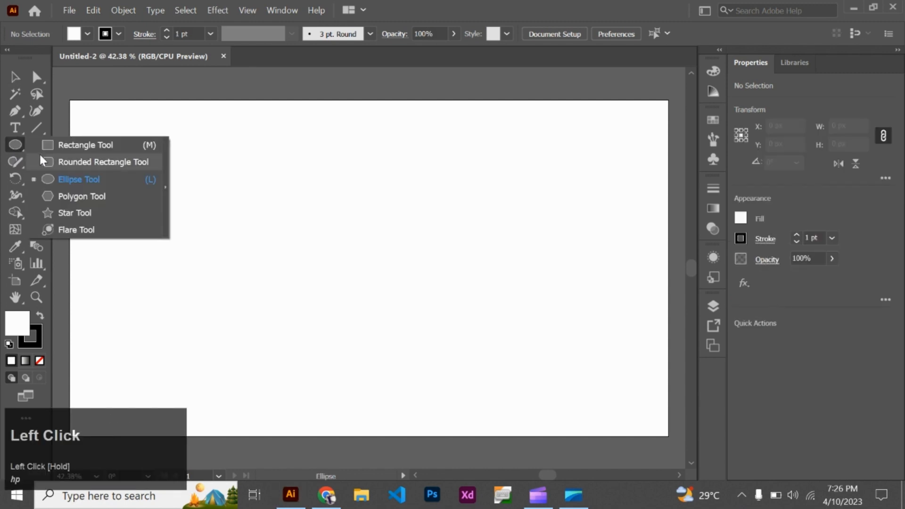
drag(41, 161, 42, 159)
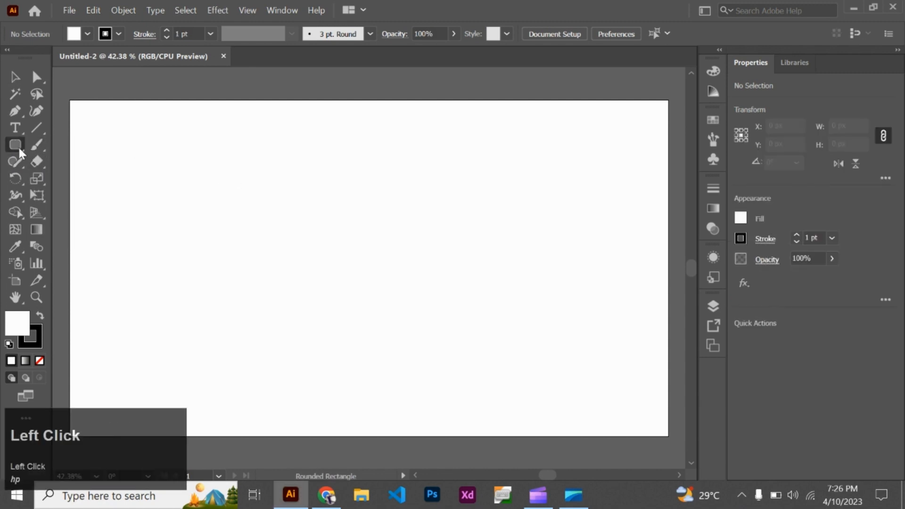
click(20, 148)
drag(20, 148, 46, 145)
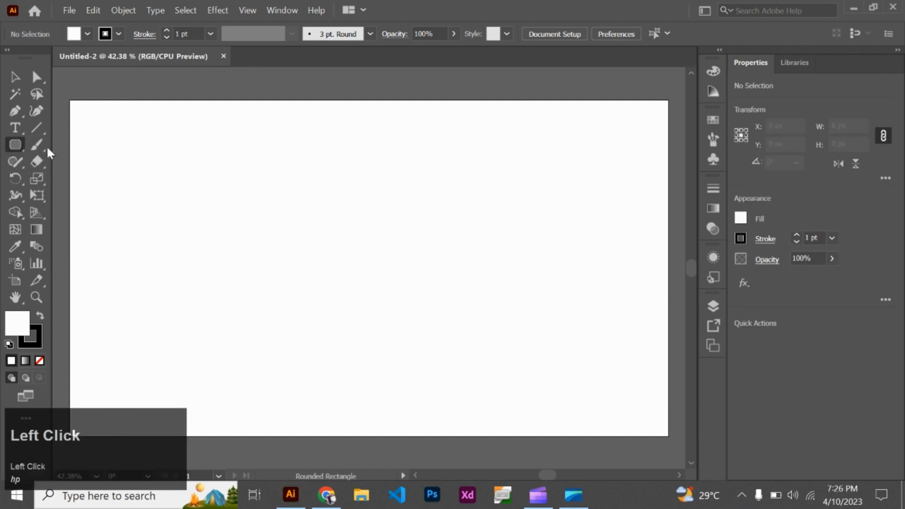
drag(159, 193, 252, 286)
Step: Draw a circle about 218 px in diameter beside the square and a horizontal line about 381 px long beyond it
drag(21, 146, 47, 176)
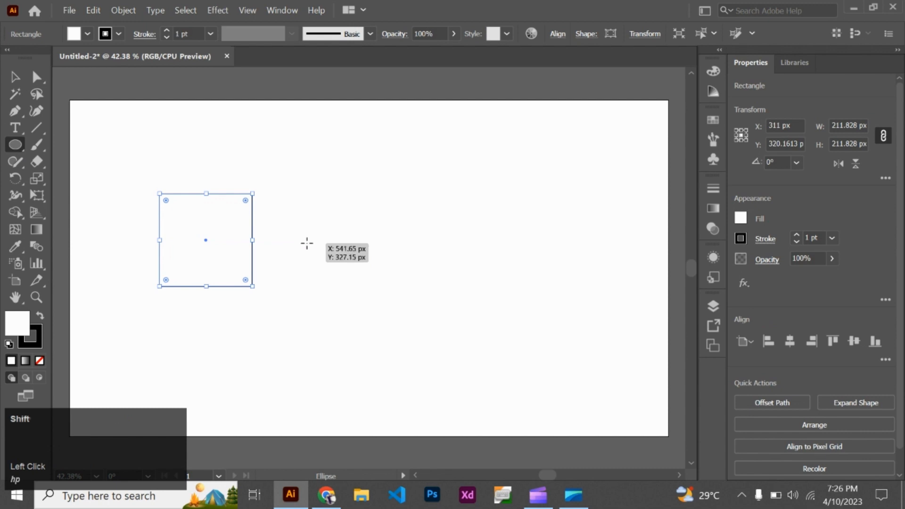
drag(306, 242, 403, 337)
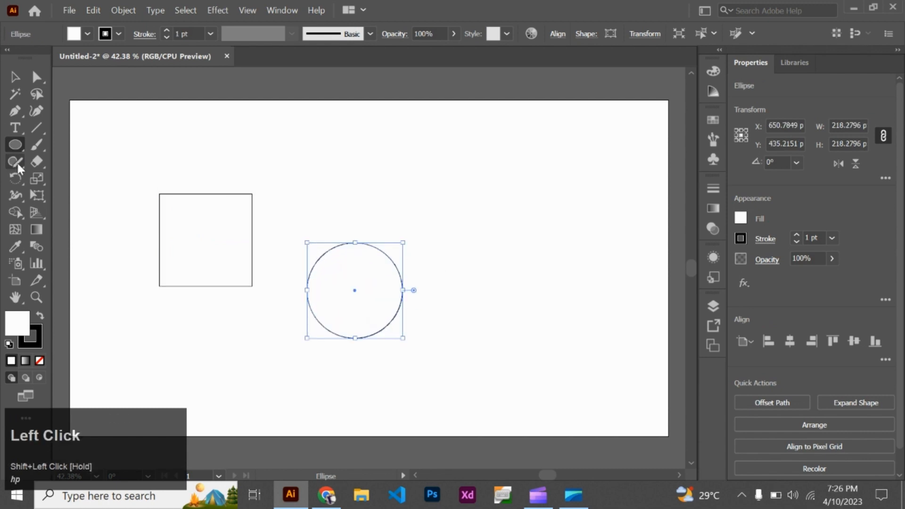
click(35, 127)
drag(446, 237, 613, 237)
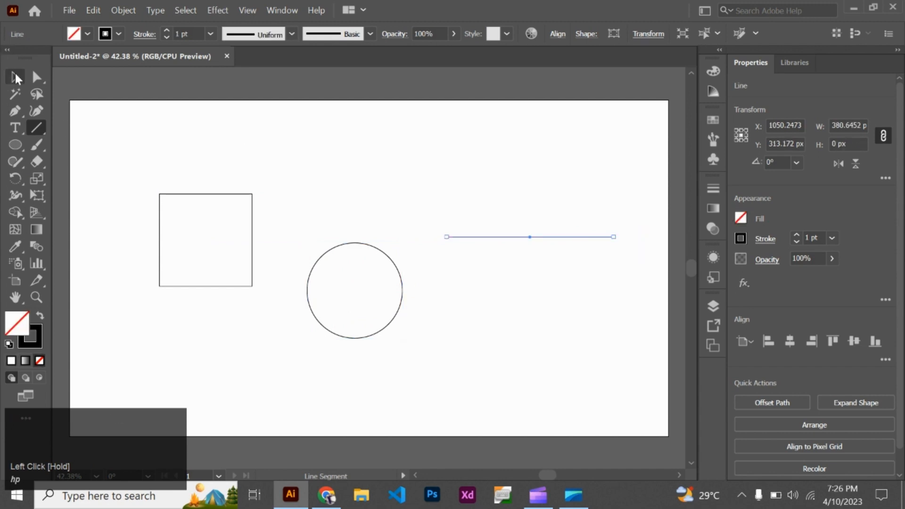
Step: Move the circle and the line so both are vertically centred on the square, all three in one row
click(15, 77)
click(292, 174)
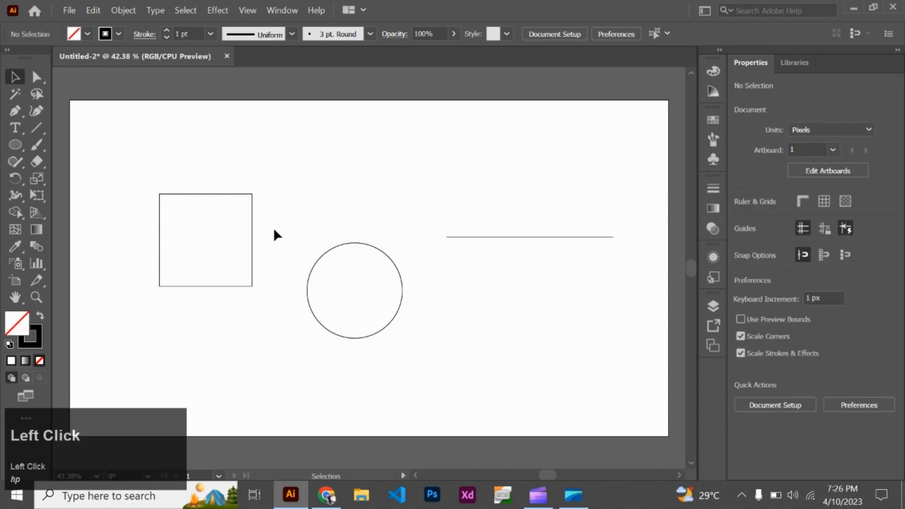
click(252, 221)
drag(354, 289, 349, 242)
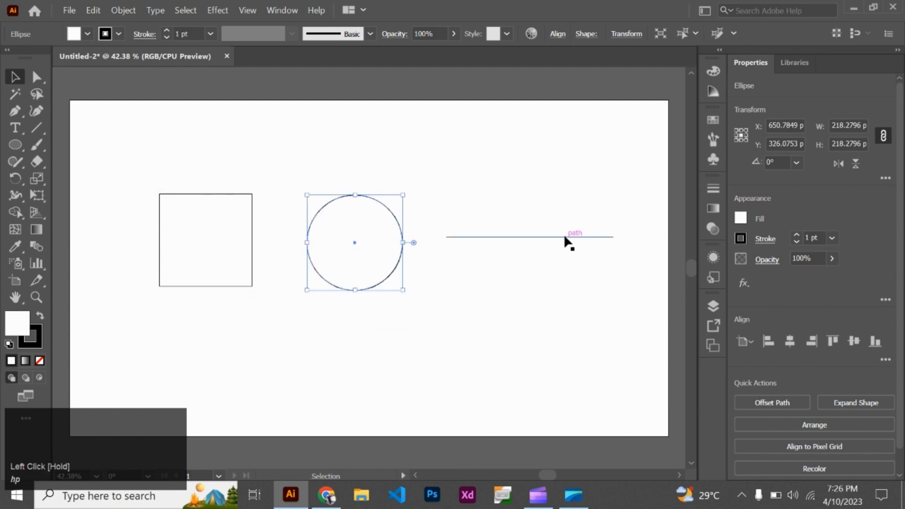
drag(563, 243, 561, 238)
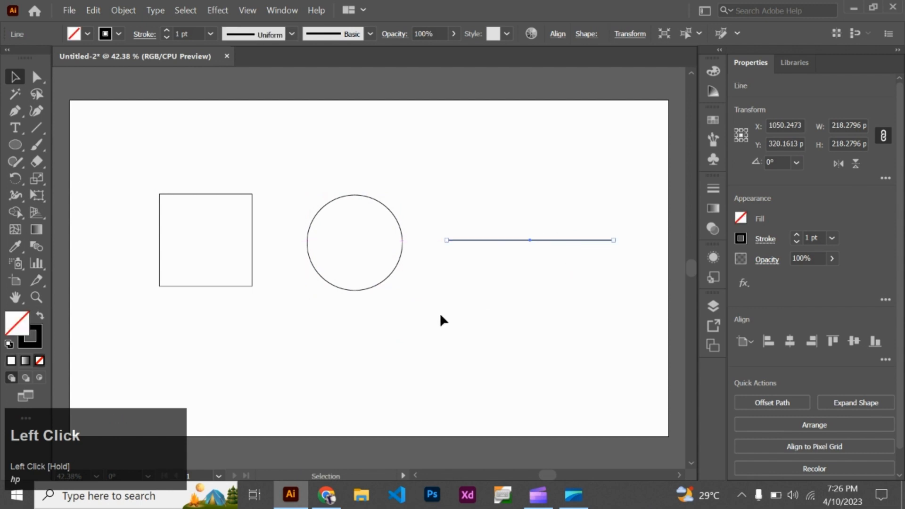
click(440, 313)
drag(362, 245, 363, 239)
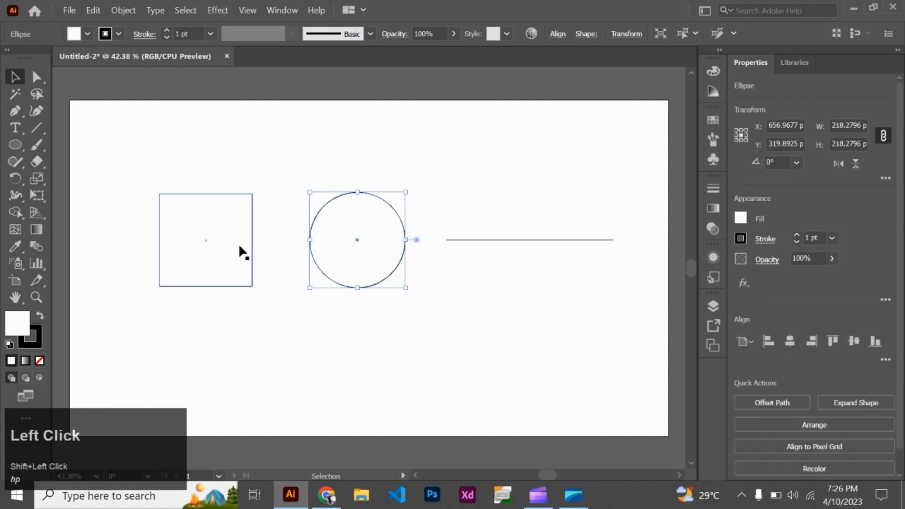
click(314, 350)
Step: Fill the square with the cyan swatch
click(194, 241)
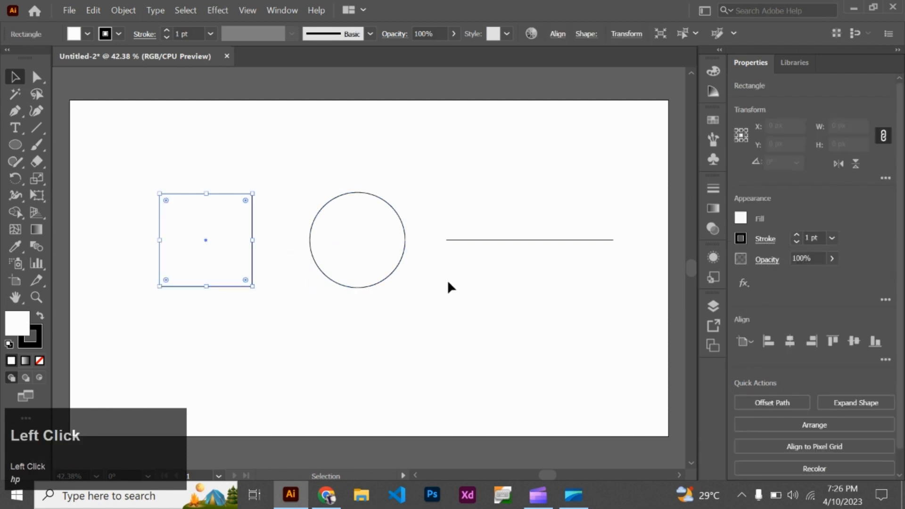
click(87, 33)
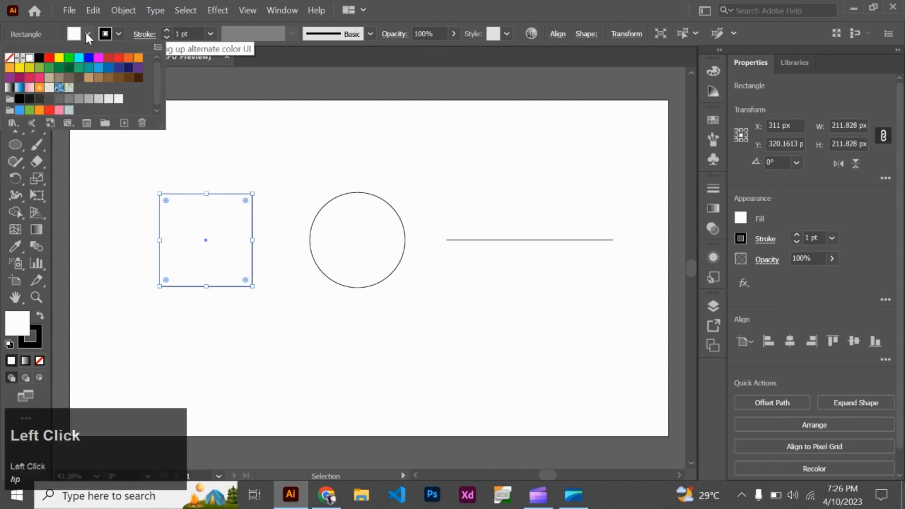
click(78, 57)
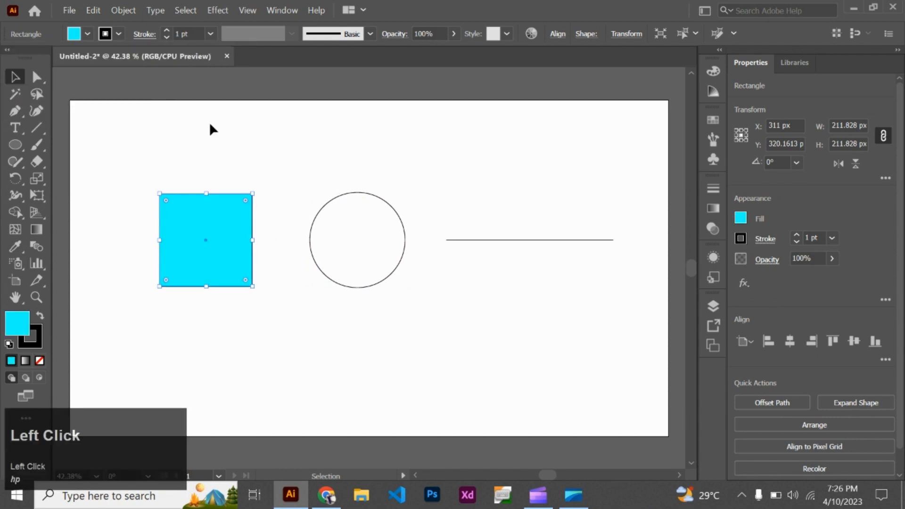
Step: Mix the square's RGB fill into a purple, raising red to 150 and lowering green
key(shift)
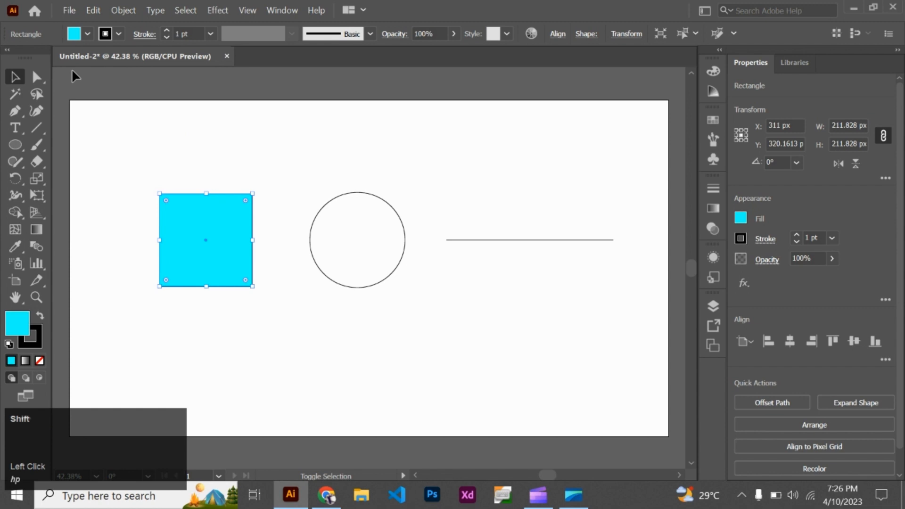
shift+click(75, 35)
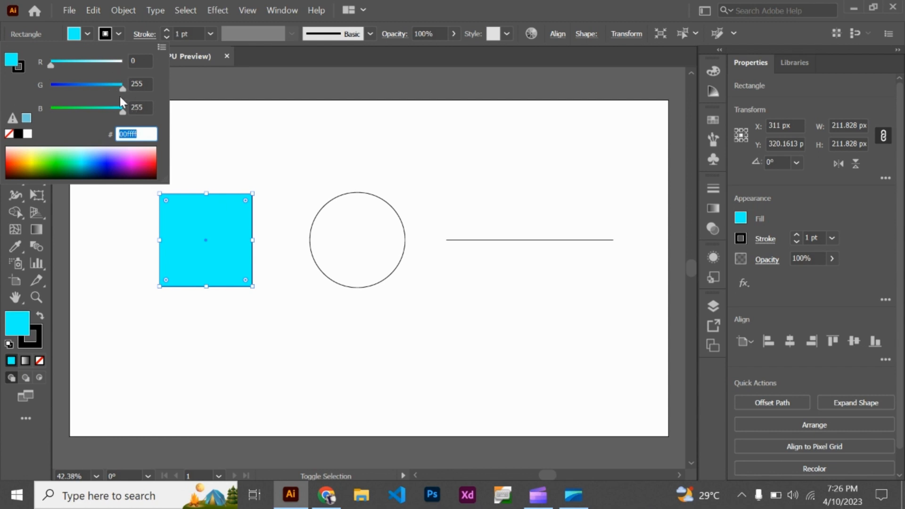
drag(119, 88, 100, 87)
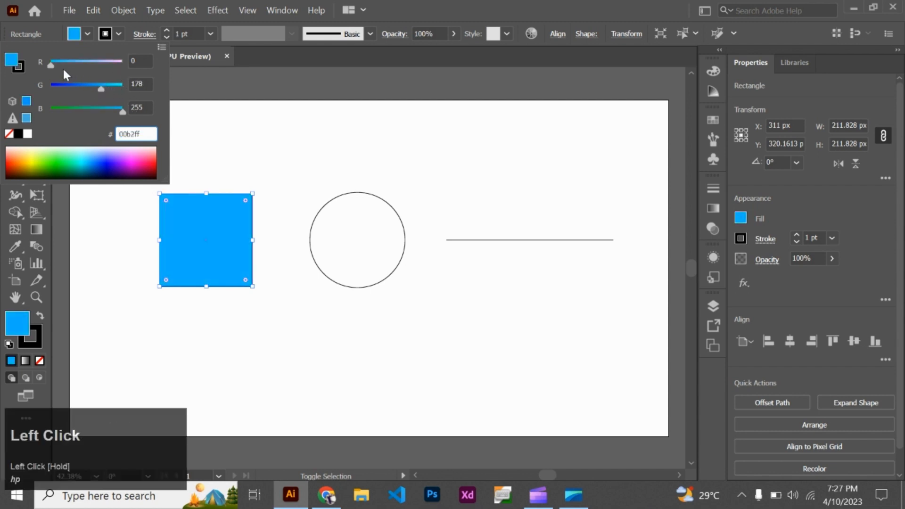
drag(60, 64, 96, 64)
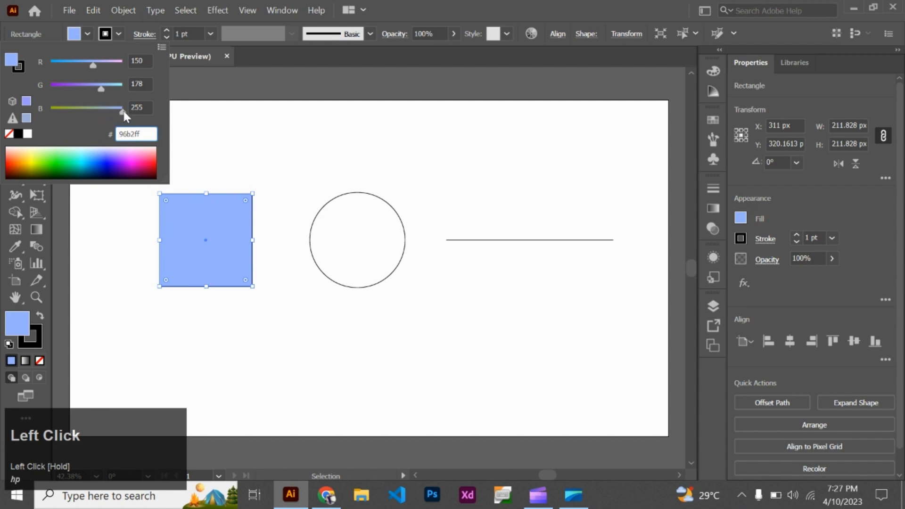
drag(123, 111, 84, 94)
click(204, 162)
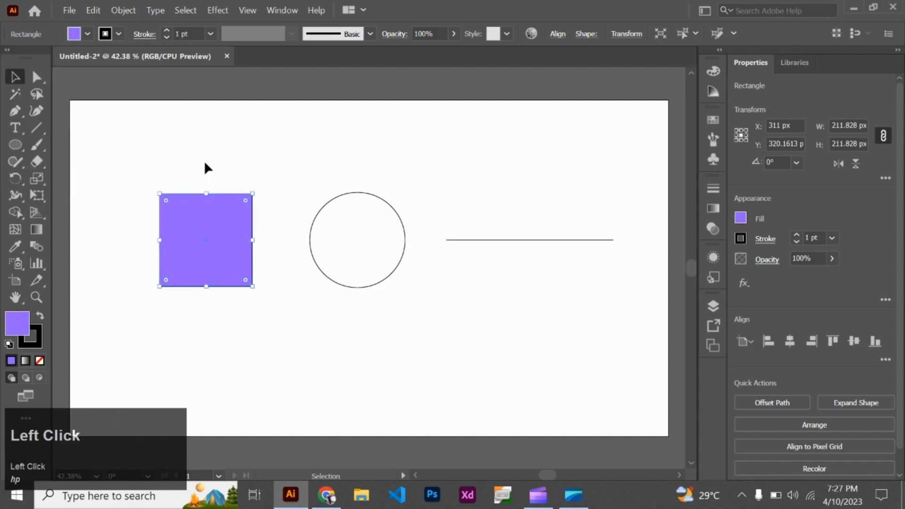
Step: Give the square a green stroke and set the stroke's green value to 172, making hex 22ac73
click(118, 33)
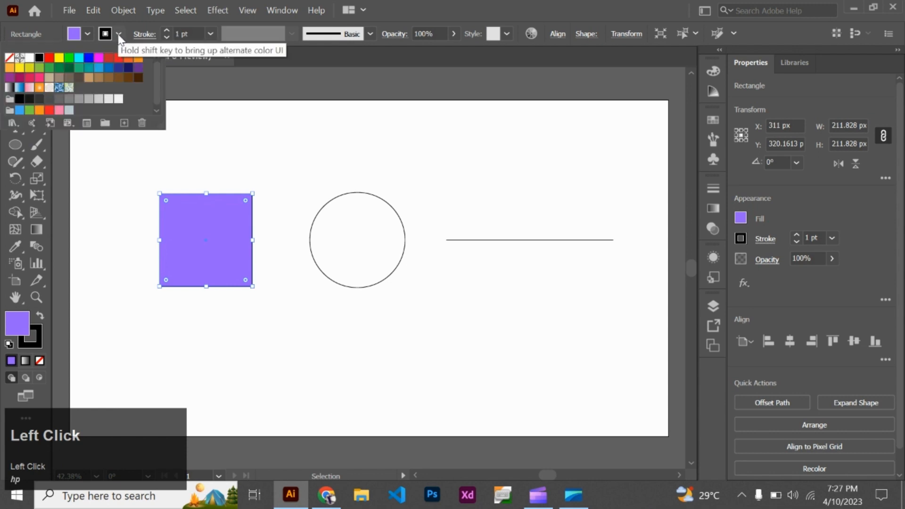
click(109, 58)
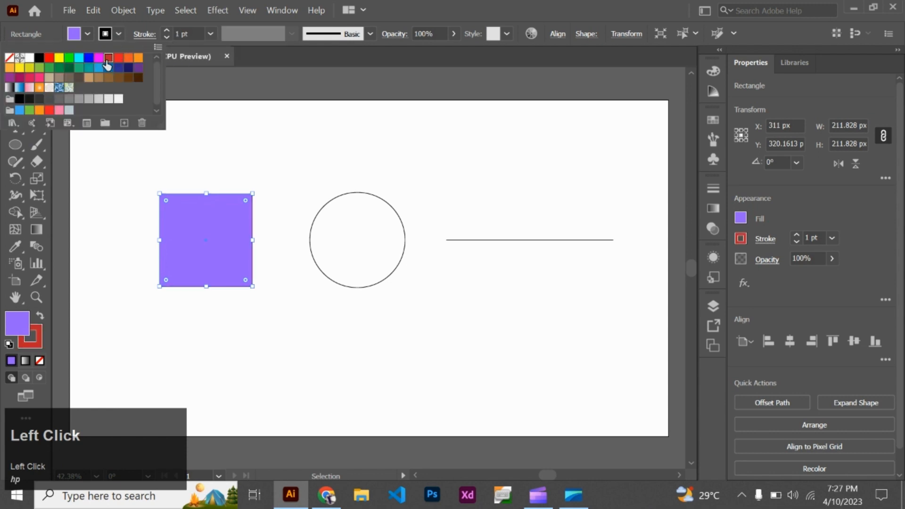
click(78, 67)
click(216, 219)
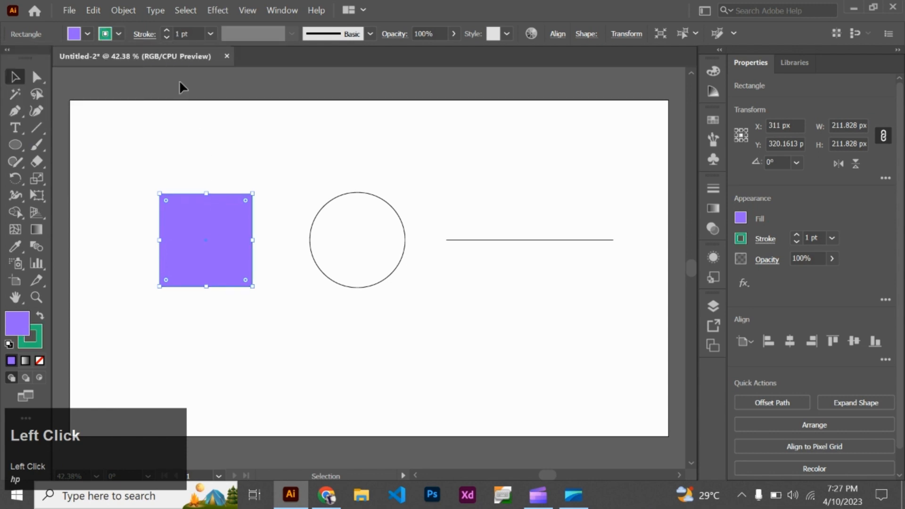
shift+click(115, 33)
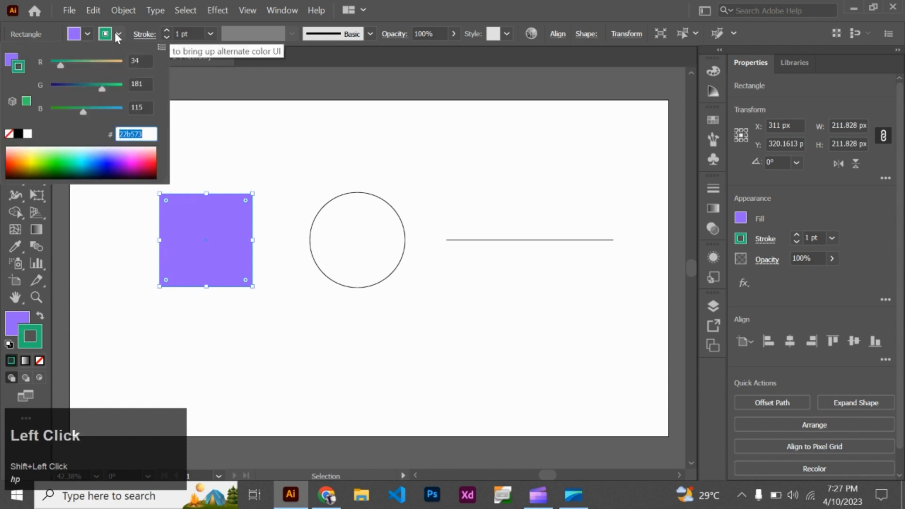
mouse_move(98, 87)
mouse_down()
mouse_move(110, 87)
mouse_move(99, 88)
mouse_up()
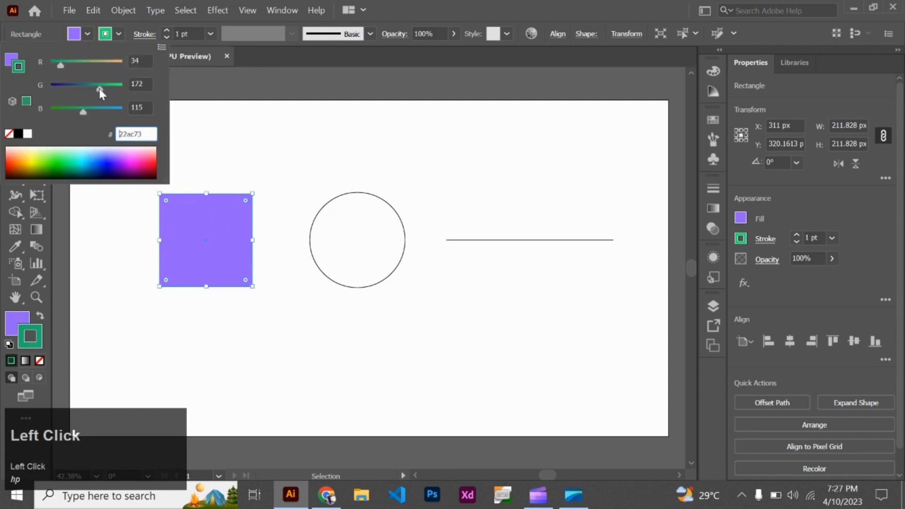
click(193, 126)
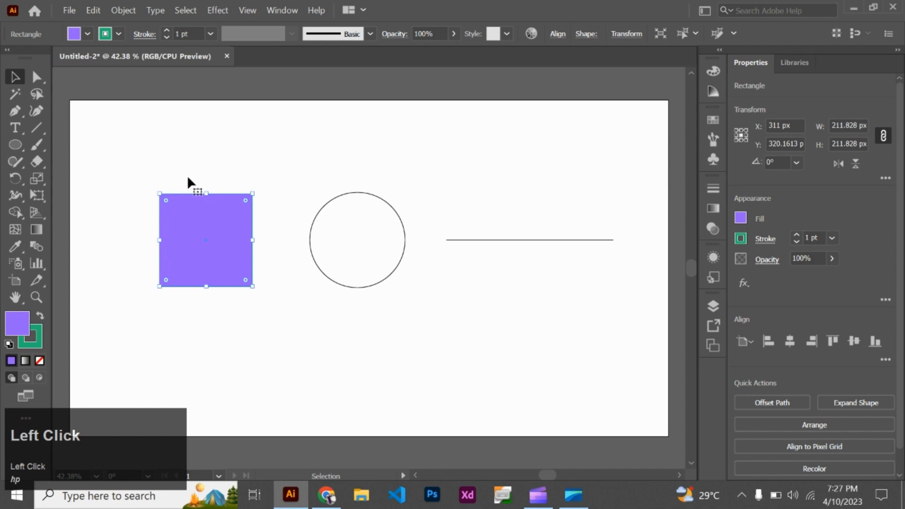
Step: Thicken the square's stroke weight to 12 pt
click(166, 30)
click(165, 30)
click(166, 30)
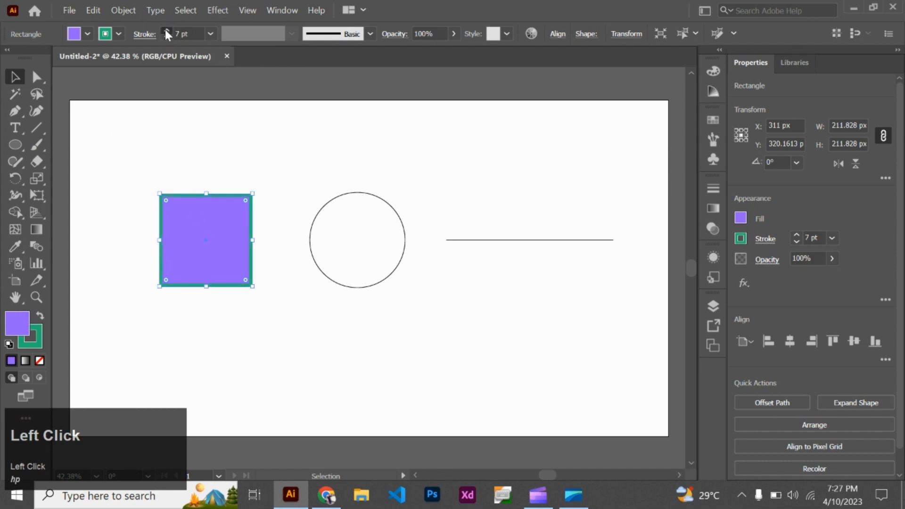
click(166, 30)
click(166, 30)
click(166, 30)
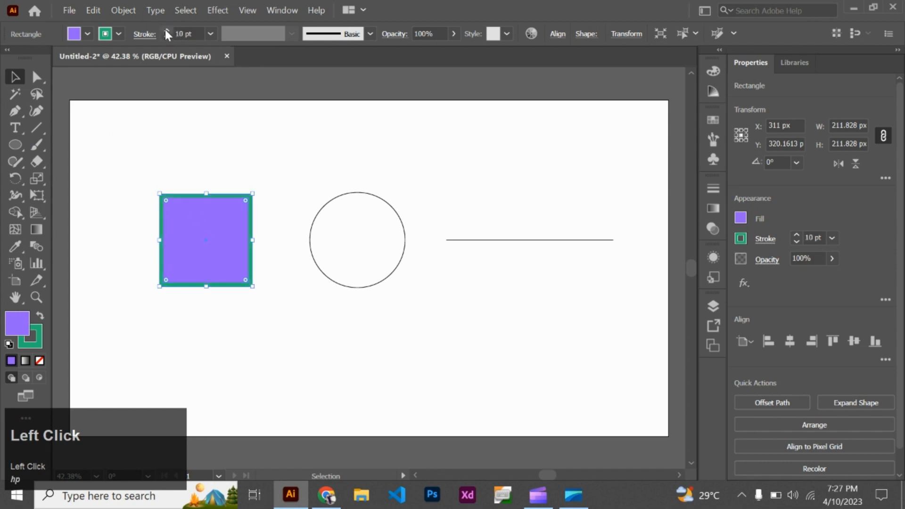
Step: Fill the circle with the cyan swatch and colour its stroke dark blue
click(358, 231)
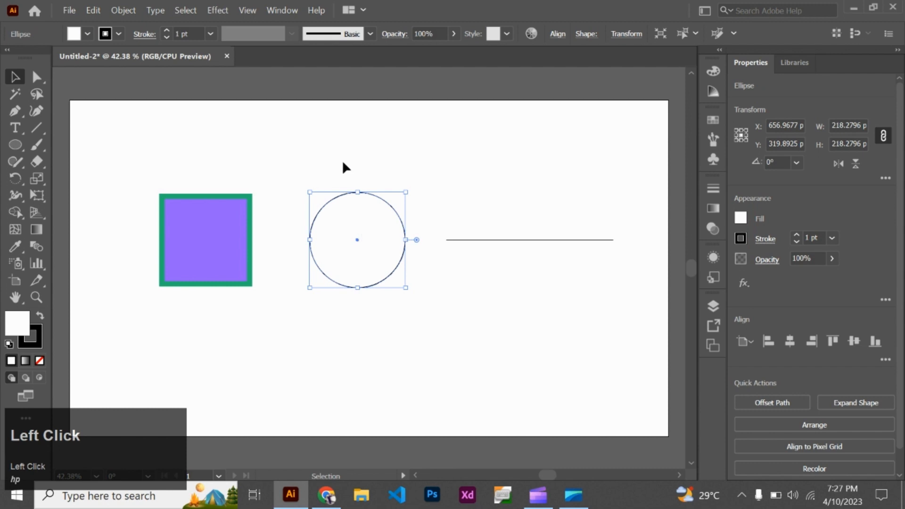
click(88, 34)
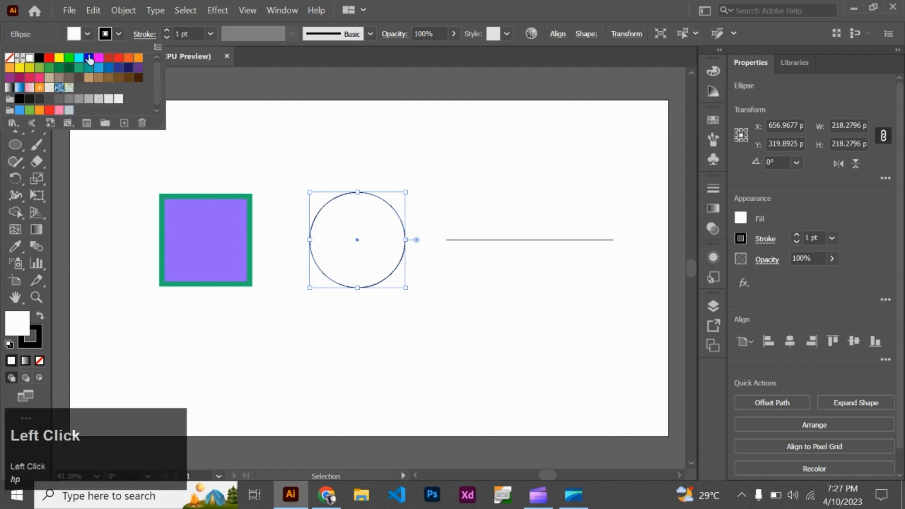
click(80, 58)
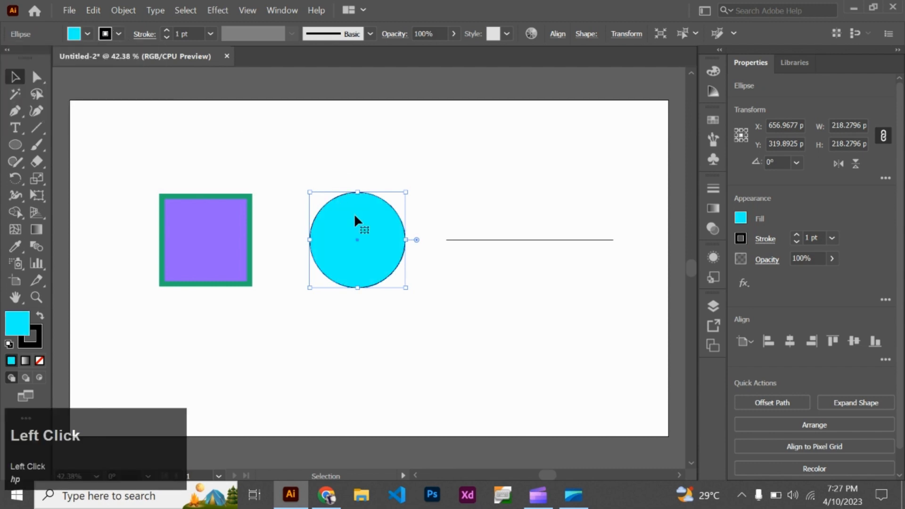
click(120, 35)
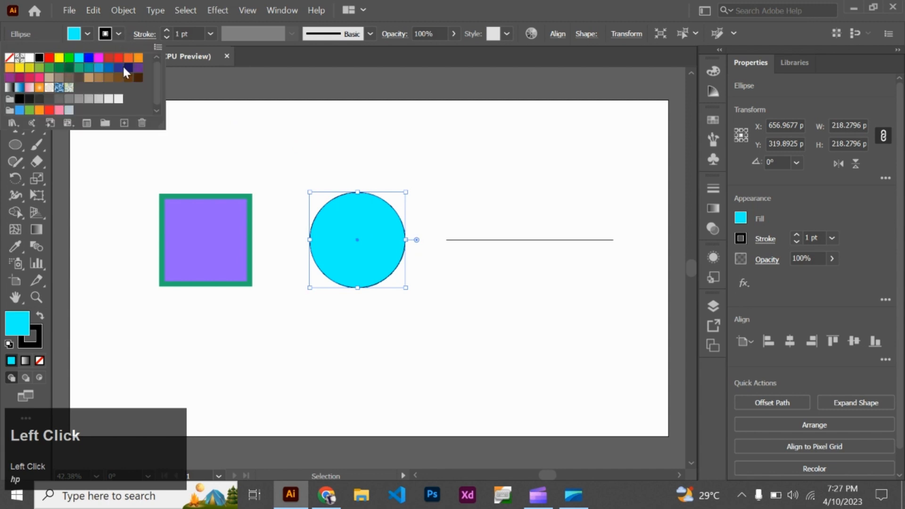
click(120, 67)
Step: Increase the circle's stroke weight by several points so its outline is clearly thicker
click(166, 30)
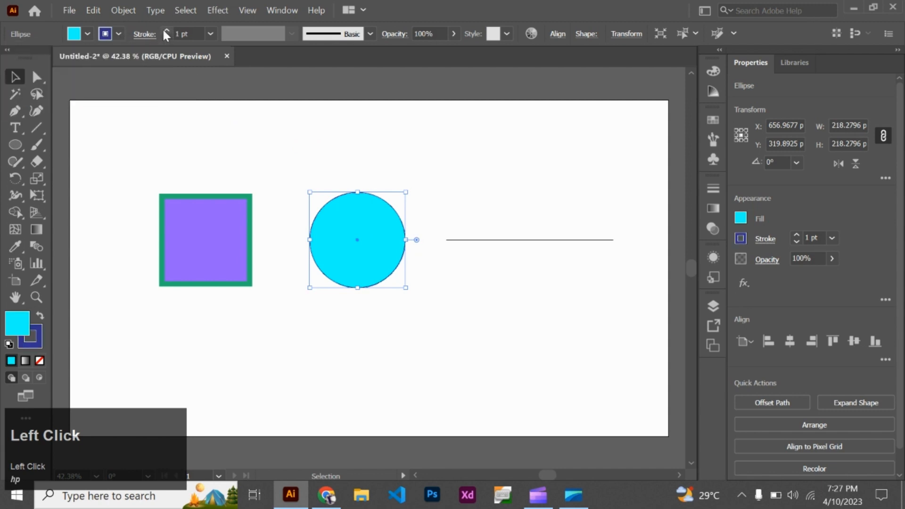
click(166, 31)
click(166, 30)
click(166, 31)
click(166, 31)
click(166, 30)
click(518, 221)
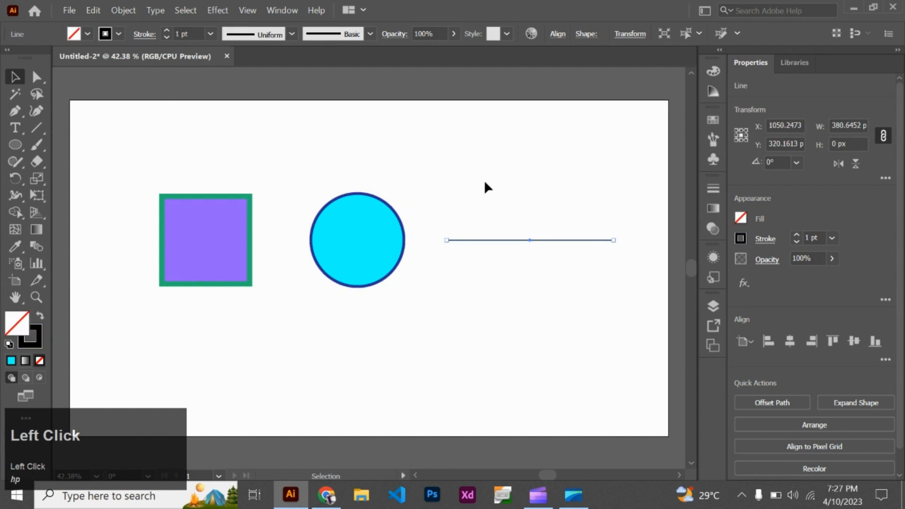
Step: Select the square and show the full set of stroke options, including cap, corner, alignment and dashes
click(239, 228)
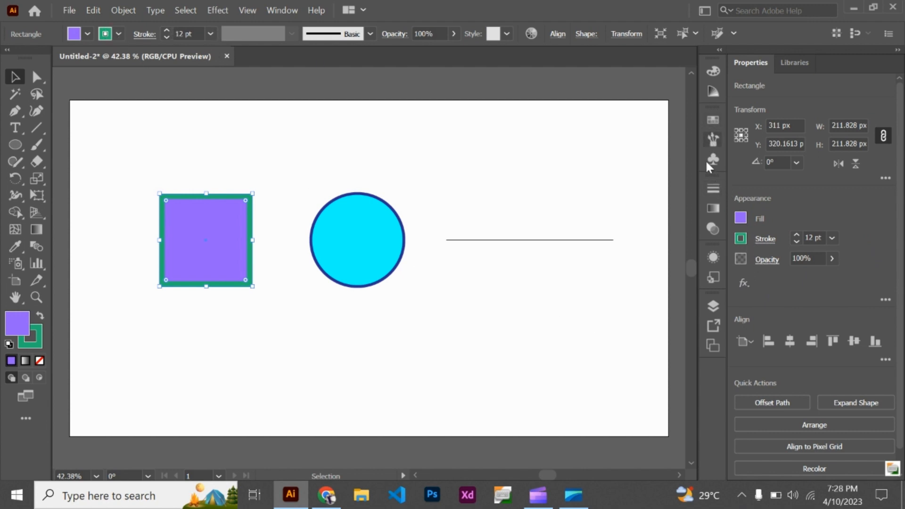
click(710, 188)
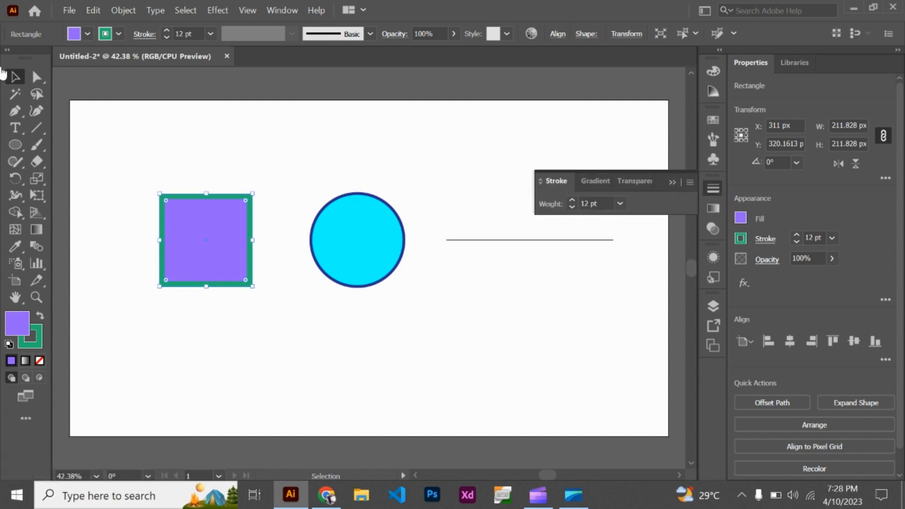
click(689, 184)
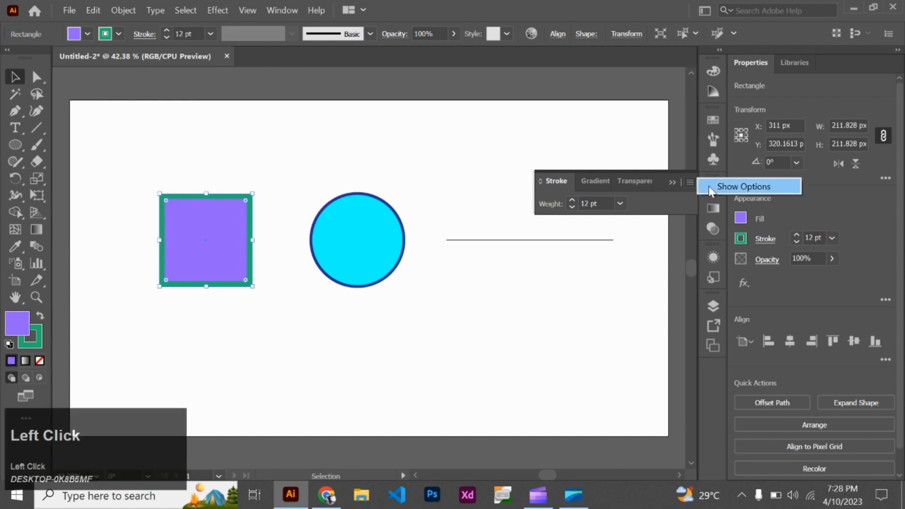
click(712, 187)
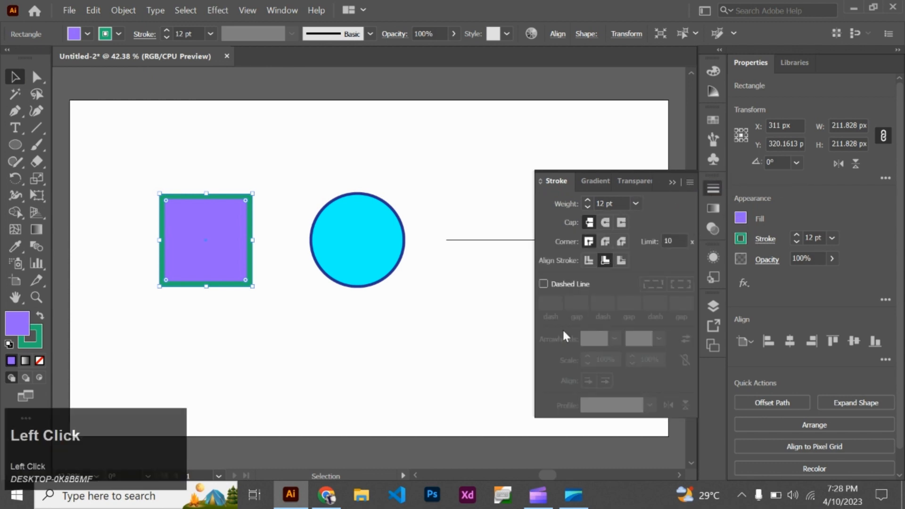
Step: Look at the square's stroke settings in the quick pop-up, hide the full stroke options and reopen them
click(141, 33)
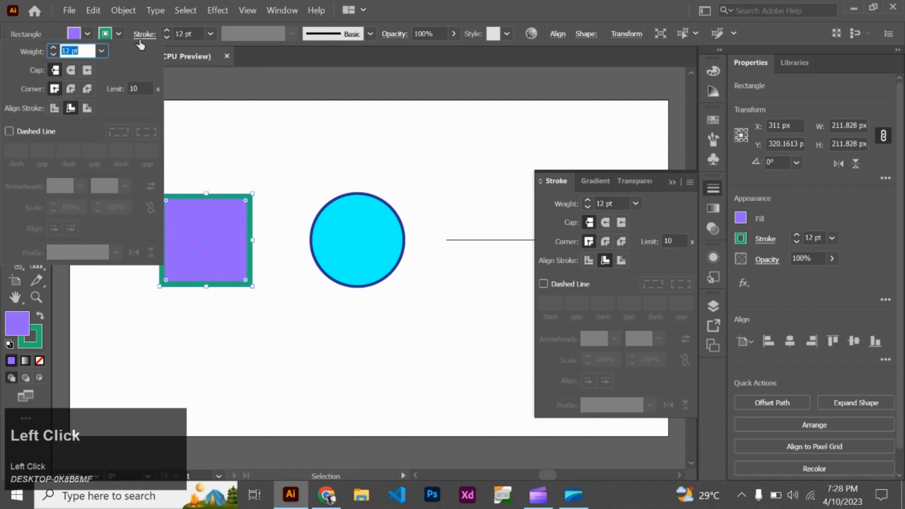
click(143, 40)
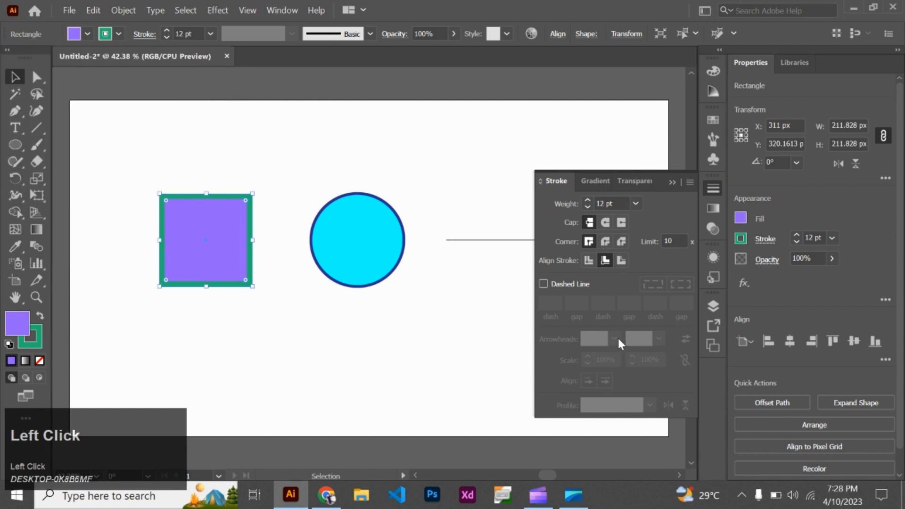
click(721, 187)
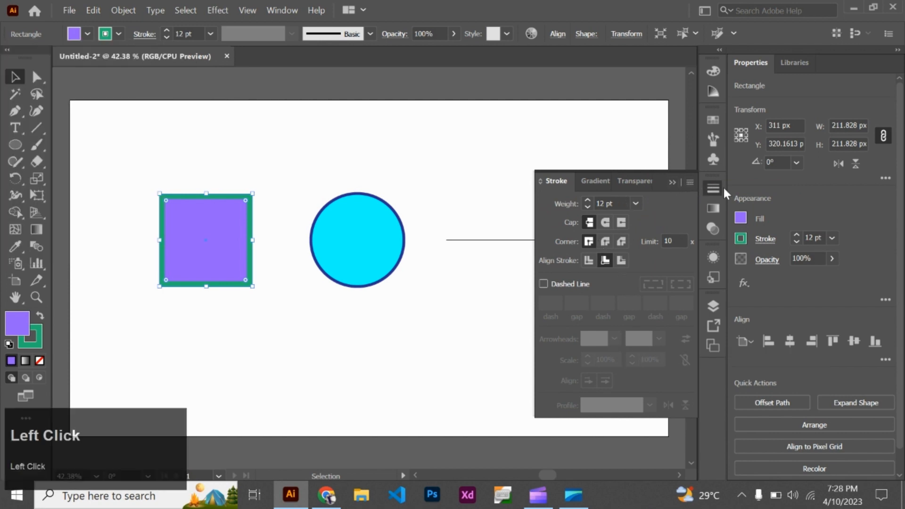
click(278, 10)
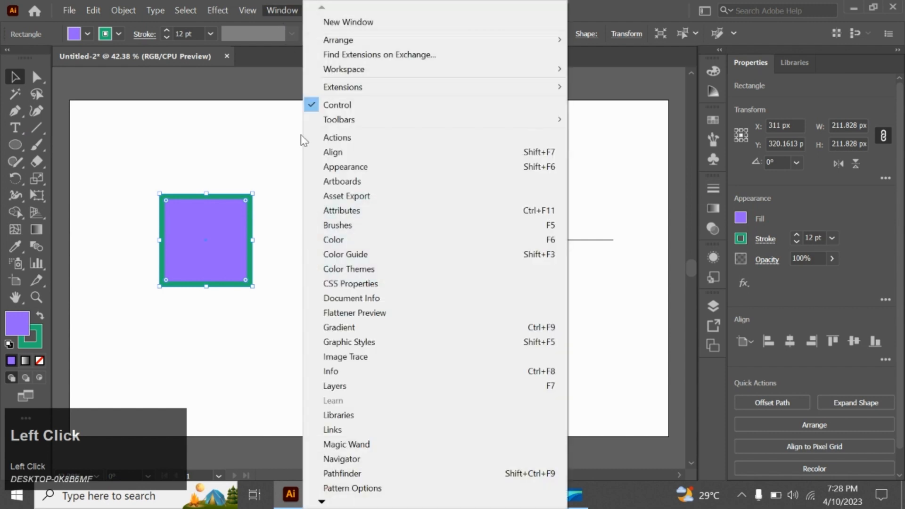
click(322, 501)
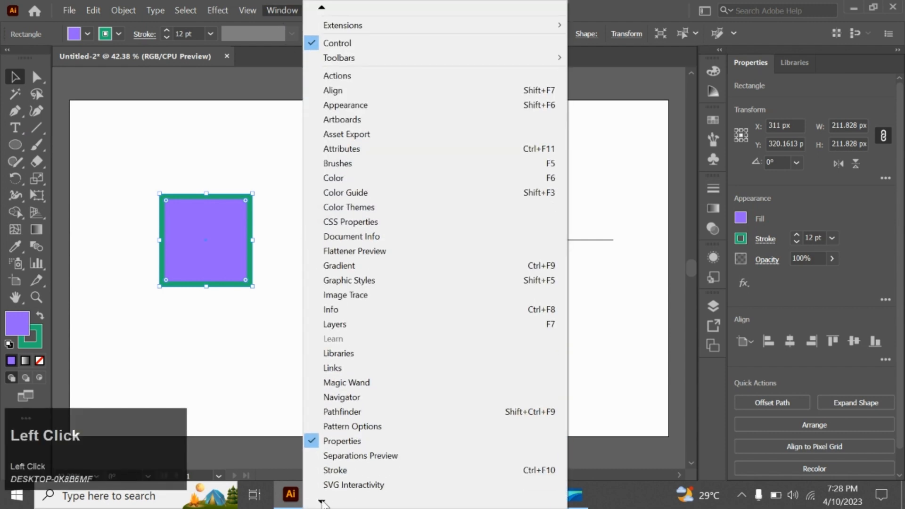
click(336, 434)
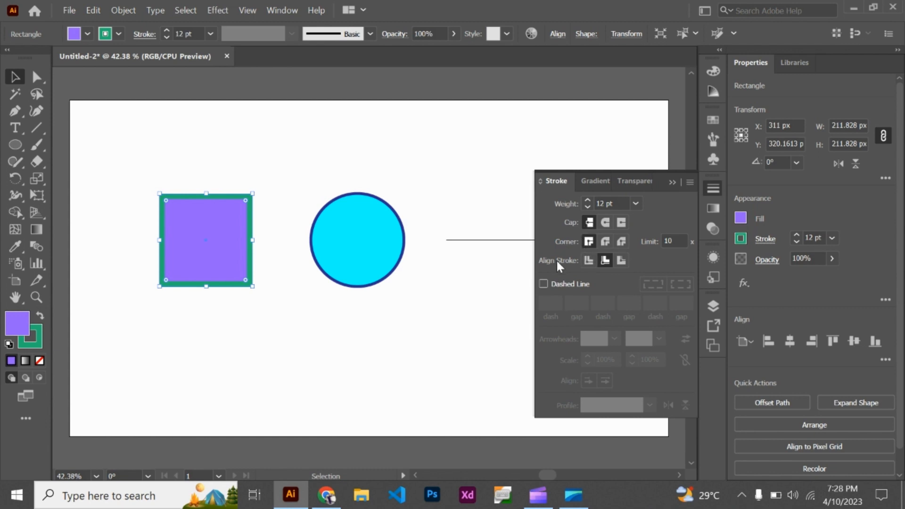
Step: Align the square's stroke to the centre of its path and inspect the stroke up close
click(588, 261)
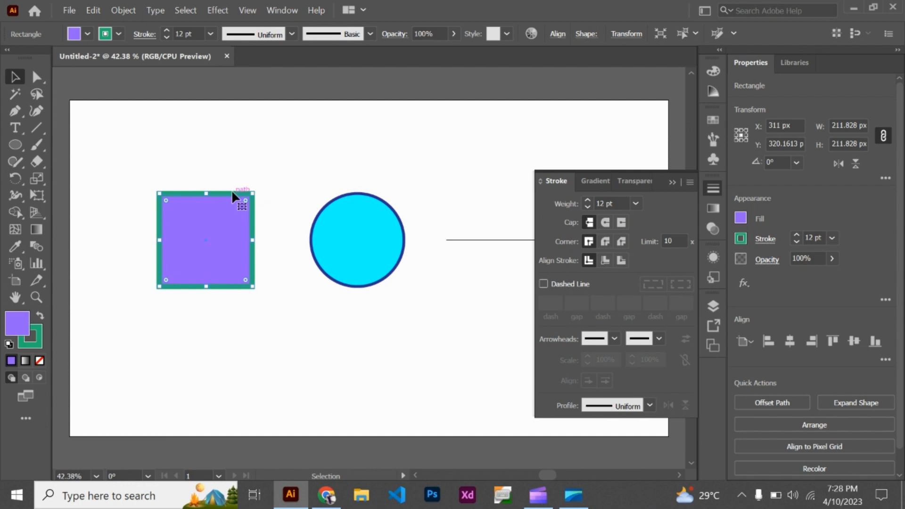
scroll(231, 189, up, 3)
click(269, 227)
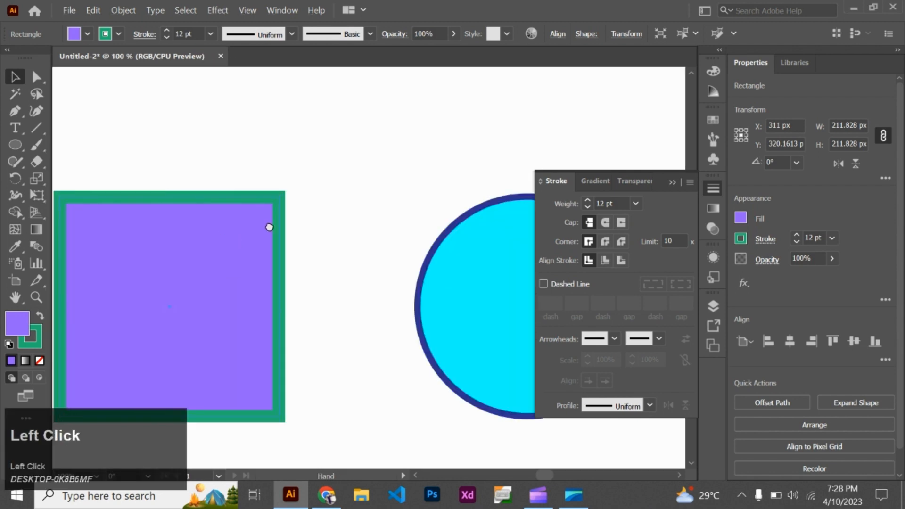
drag(269, 227, 299, 206)
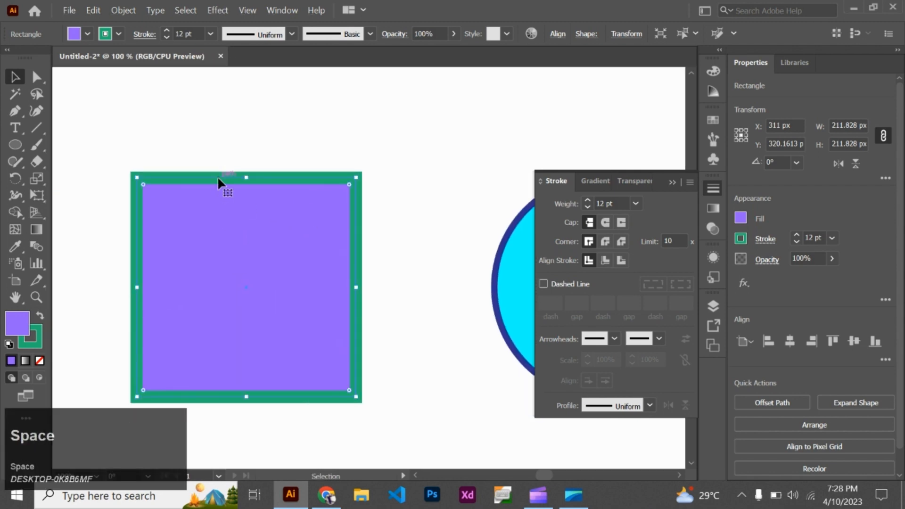
Step: Turn the square's stroke into a dashed line with a dash length of 27 pt
click(543, 284)
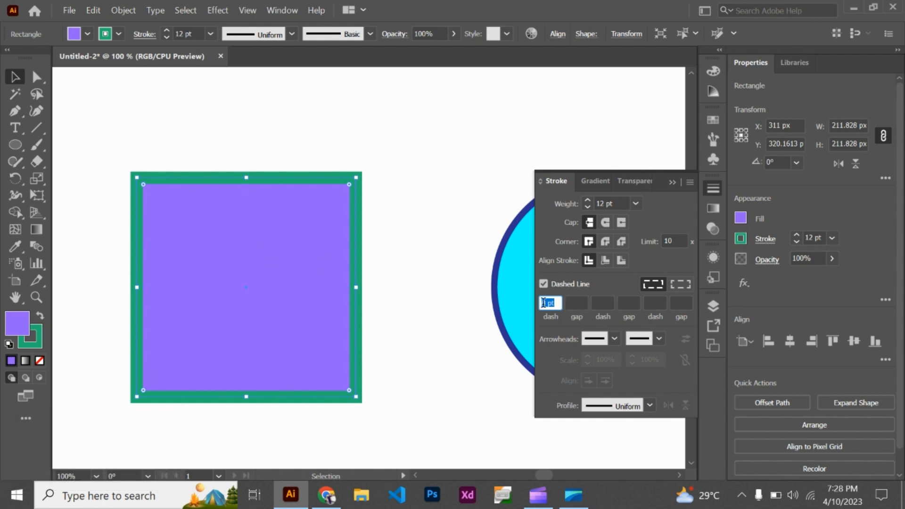
key(Up)
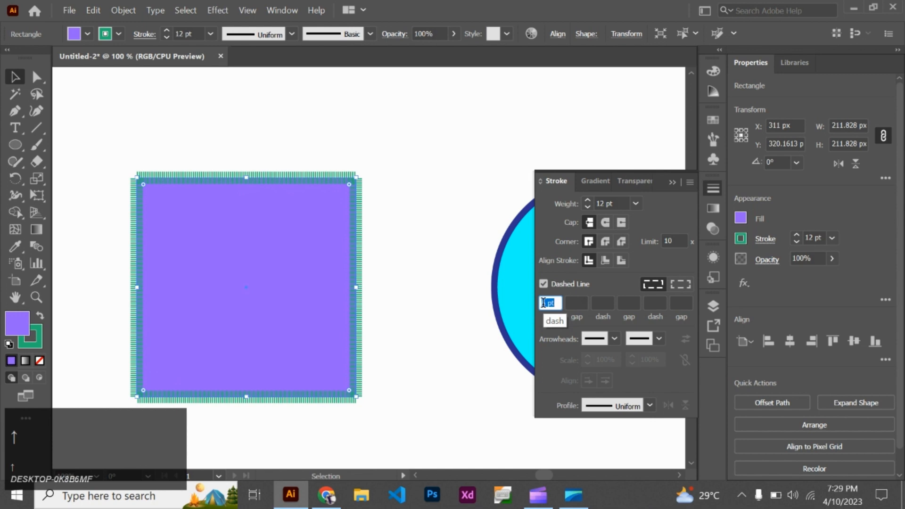
key(Up)
key(Up)
key(Up)
key(Up)
key(Up)
key(Up)
key(Up)
key(Up)
key(Up)
key(Up)
key(Up)
key(Up)
key(Up)
key(Up)
key(Up)
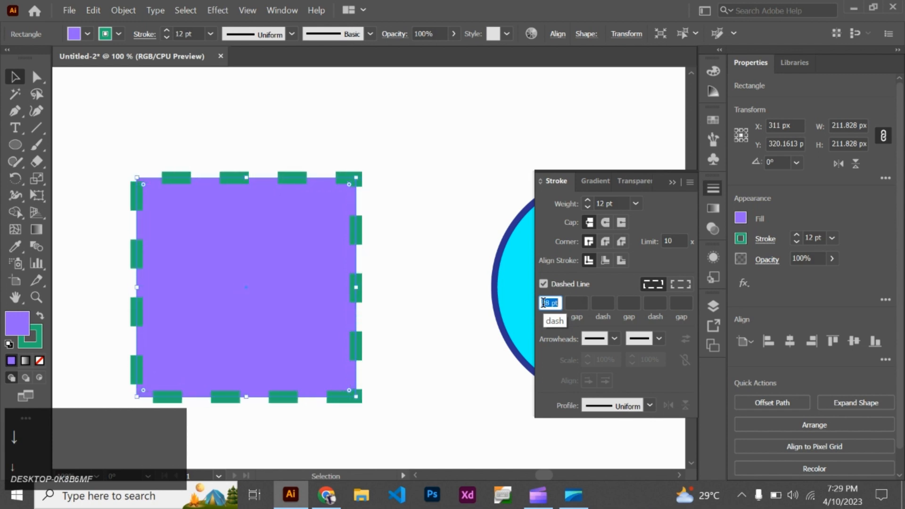
Step: Set the gap between the square's dashes to 20 pt
click(578, 303)
key(Up)
key(Up)
key(Up)
key(Up)
key(Up)
key(Up)
key(Up)
key(Up)
key(Up)
key(Up)
key(Up)
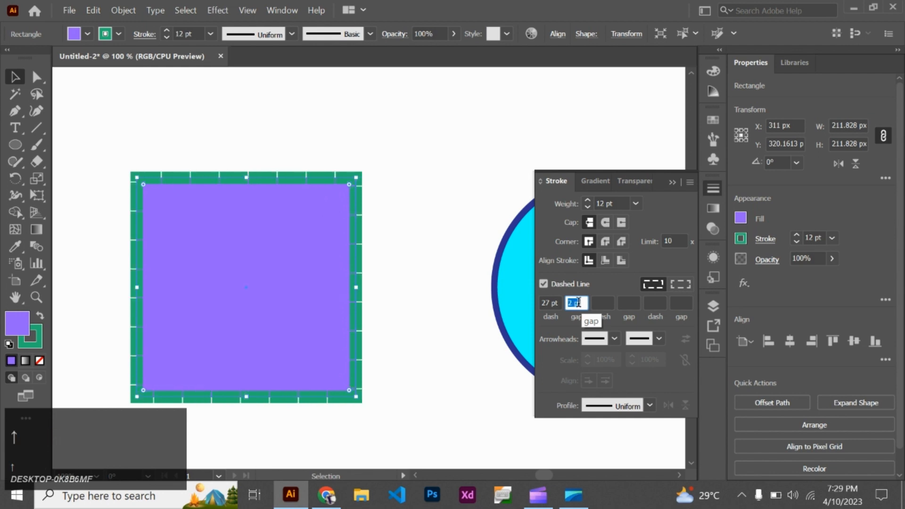
key(Up)
key(Up)
key(Up)
key(Up)
key(Up)
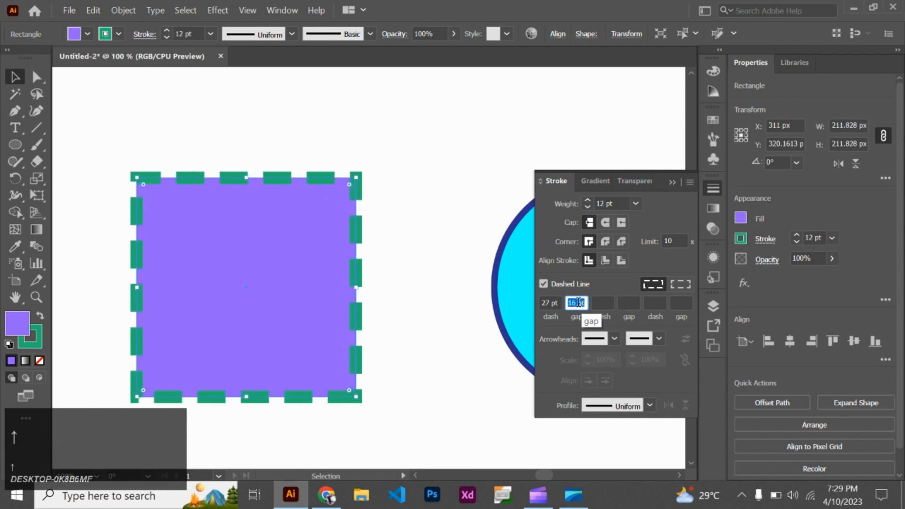
key(Up)
key(Up)
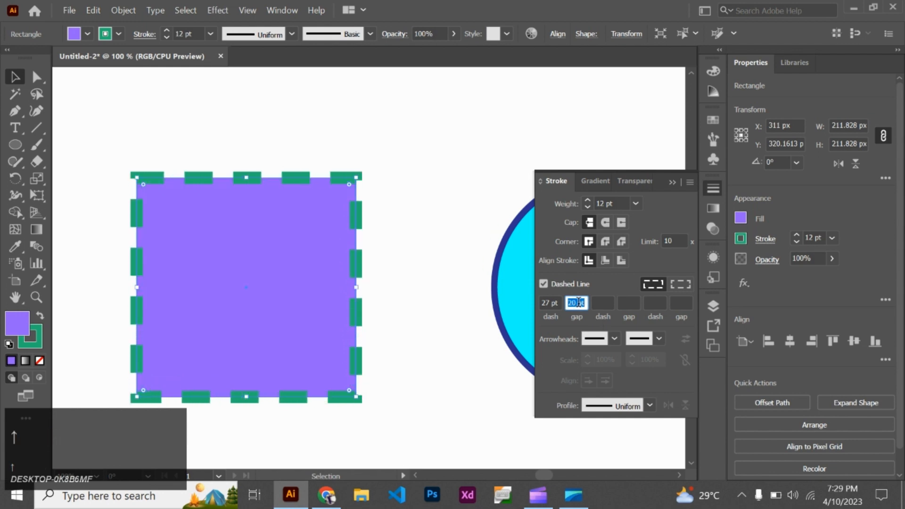
Step: Align the square's dashes to its corners and path ends, and set the gap to 46 pt
click(675, 287)
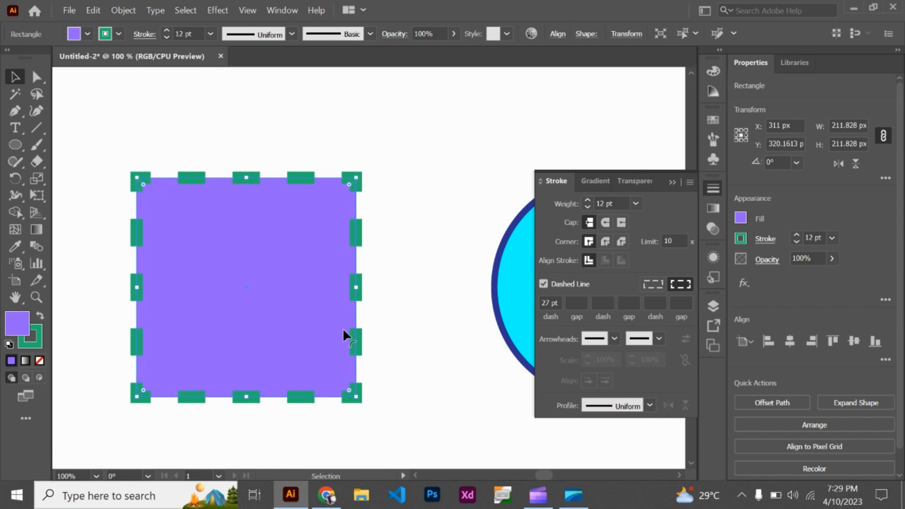
click(573, 303)
key(Up)
key(Up)
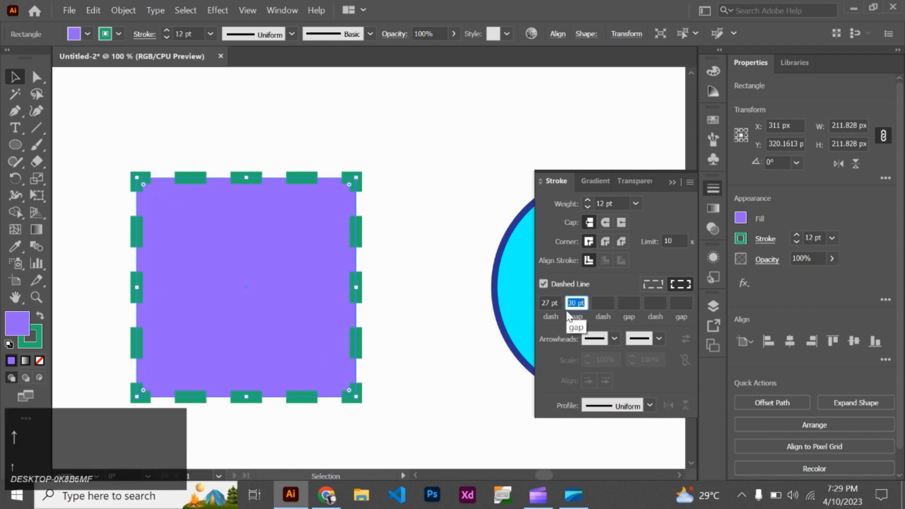
key(Up)
key(Up)
key(Up)
key(Up)
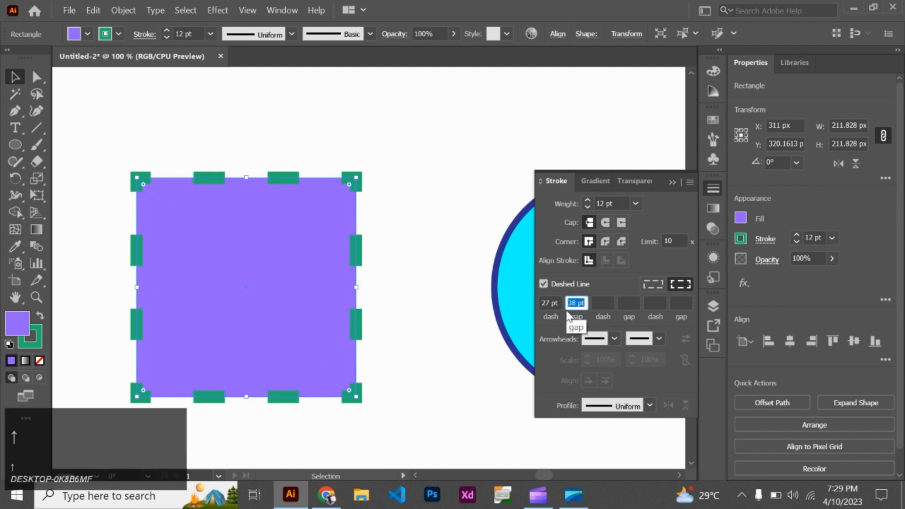
key(Up)
key(Up)
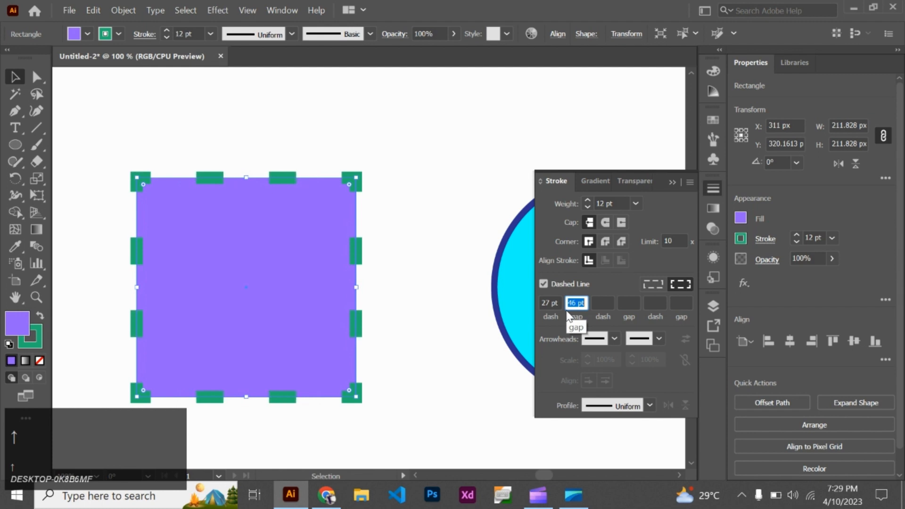
Step: Set the first gap of the square's dash pattern to 27 pt and add a second dash of 21 pt
click(601, 302)
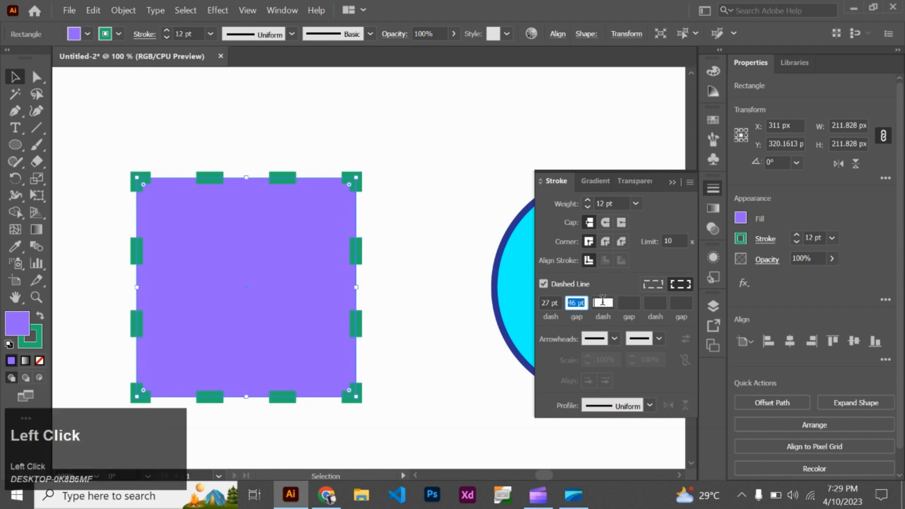
key(Up)
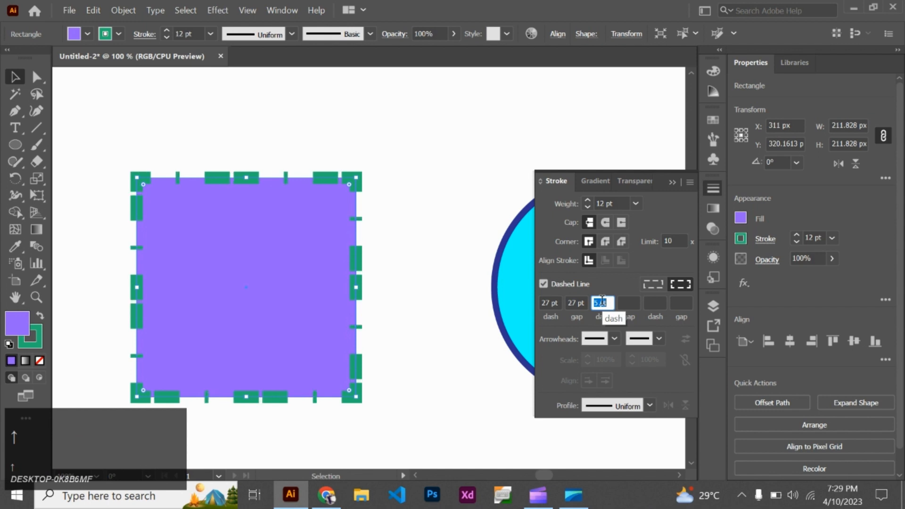
key(Up)
key(Up)
key(Up)
key(Up)
key(Up)
key(Up)
key(Up)
key(Up)
key(Up)
key(Up)
key(Up)
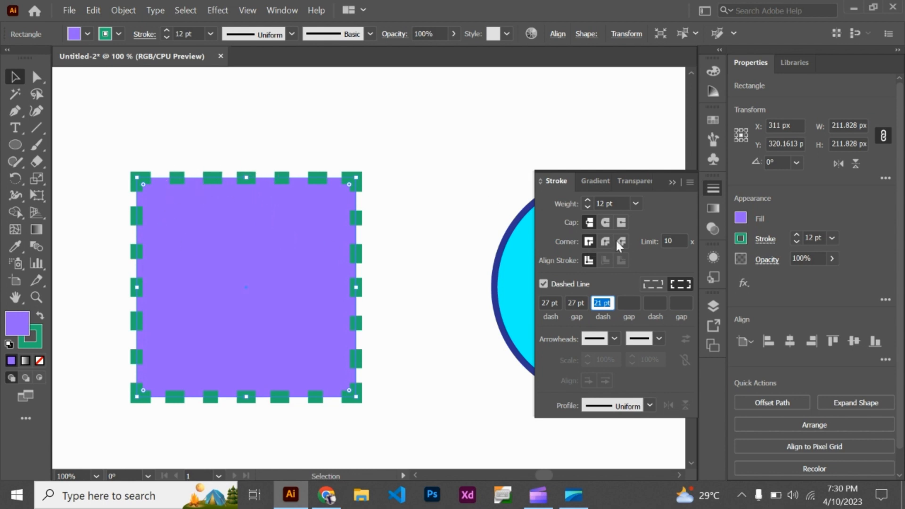
Step: Give the square's dashes round caps and preserve exact dash and gap lengths, then collapse the stroke options
click(607, 225)
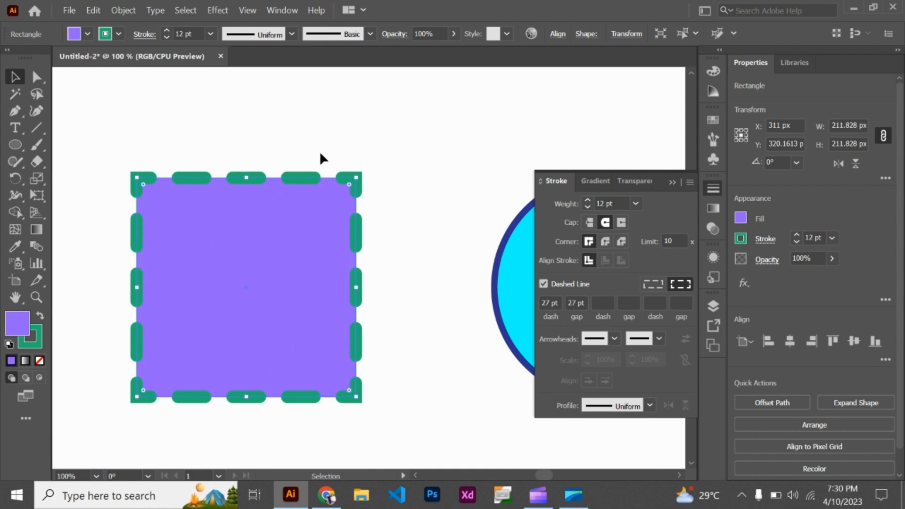
click(653, 284)
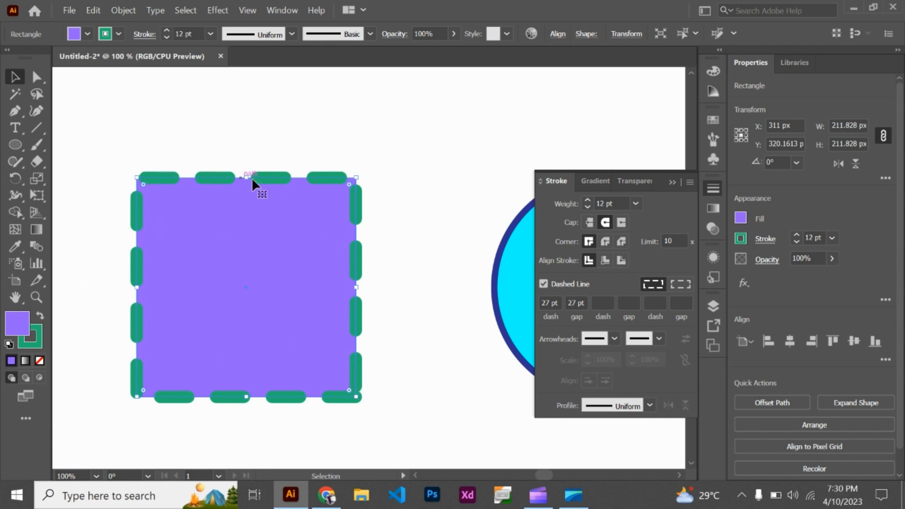
click(671, 183)
Step: Copy the square's purple fill and green dashed stroke onto the circle with the Eyedropper tool, then deselect
mouse_move(547, 273)
mouse_down()
mouse_move(512, 272)
mouse_move(527, 261)
mouse_up()
drag(444, 158, 542, 275)
key(i)
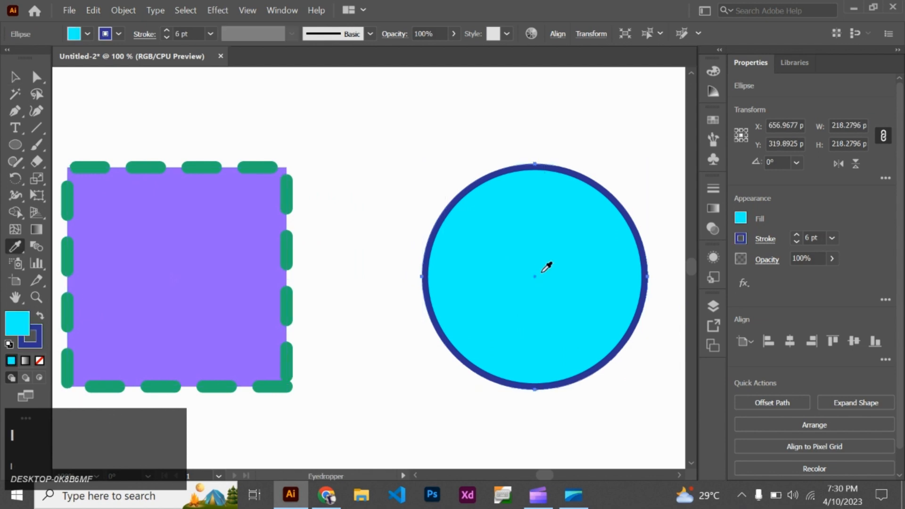
click(14, 77)
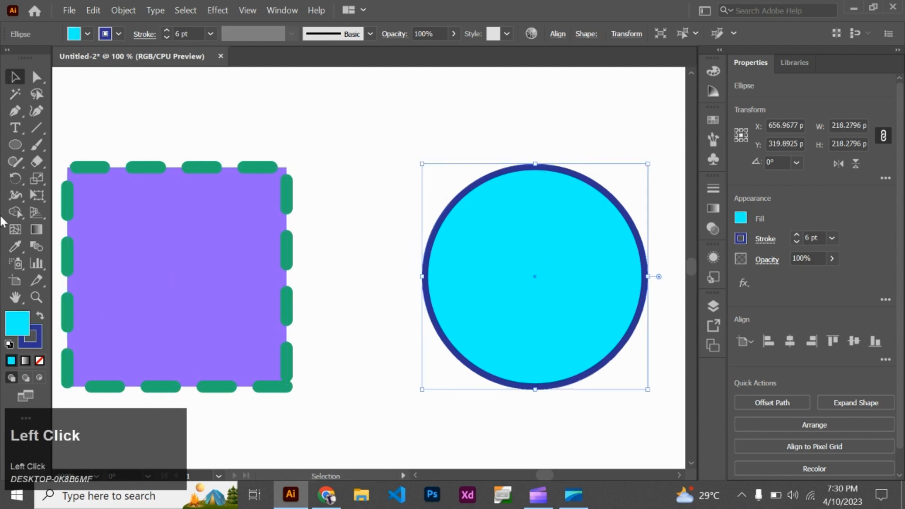
click(17, 247)
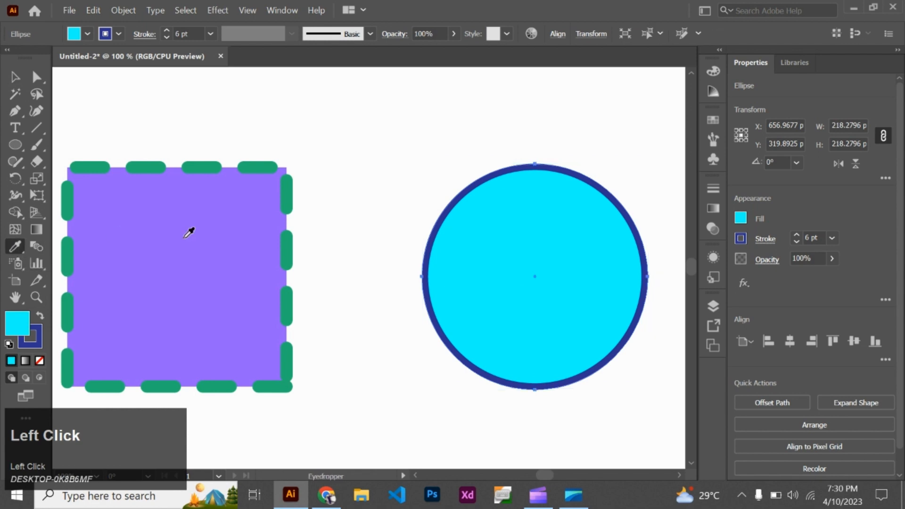
click(286, 202)
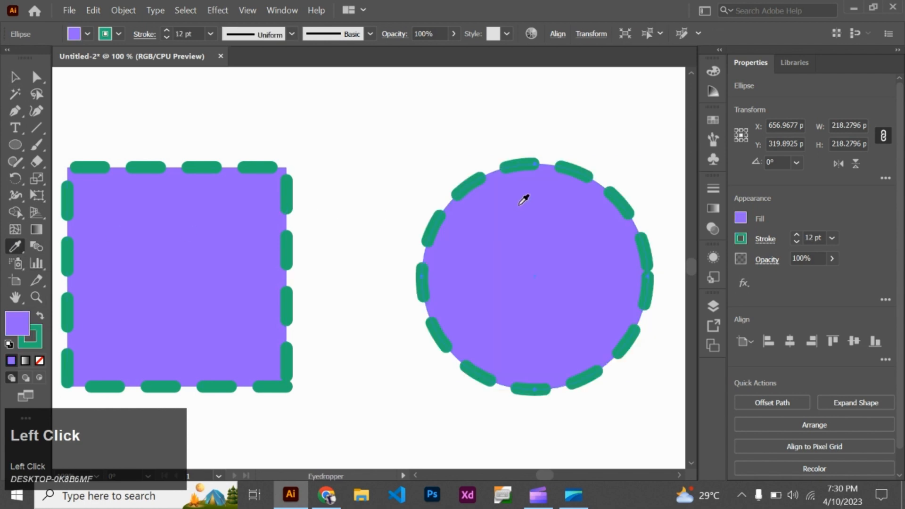
click(14, 77)
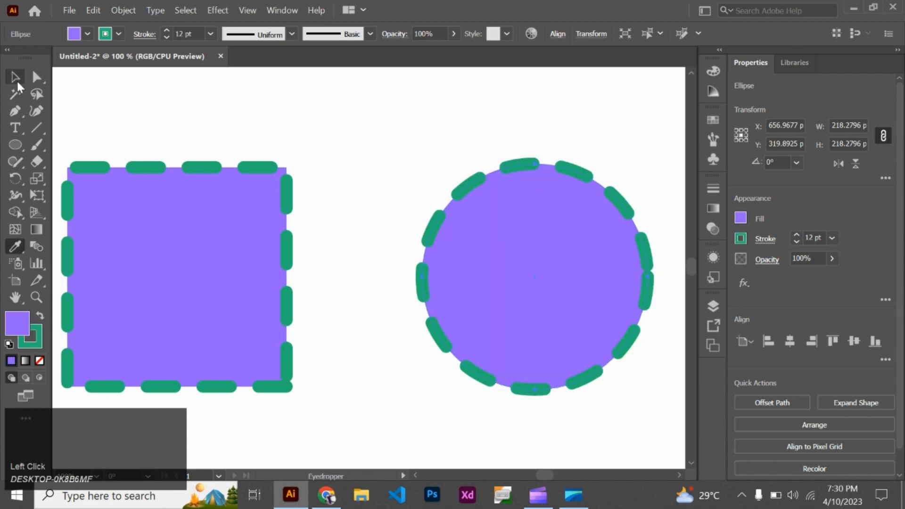
click(468, 152)
key(space)
drag(357, 227, 163, 203)
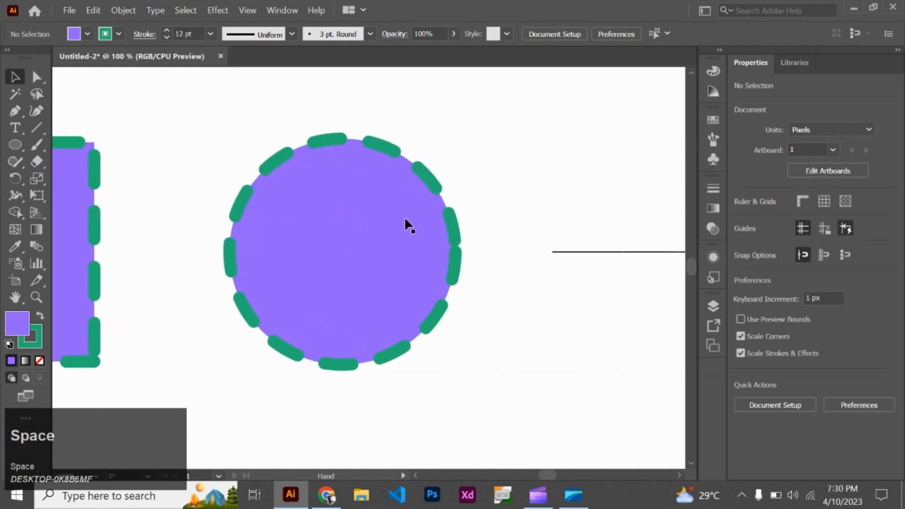
key(space)
drag(491, 204, 356, 197)
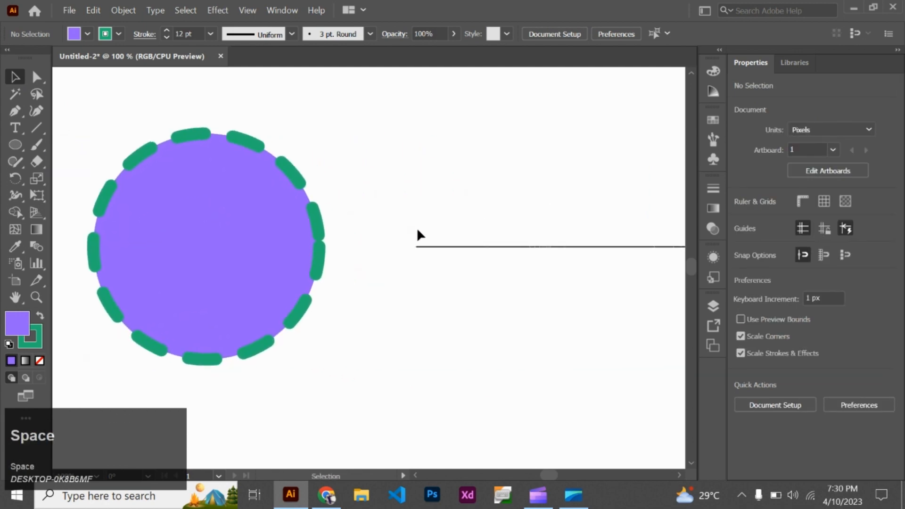
click(436, 246)
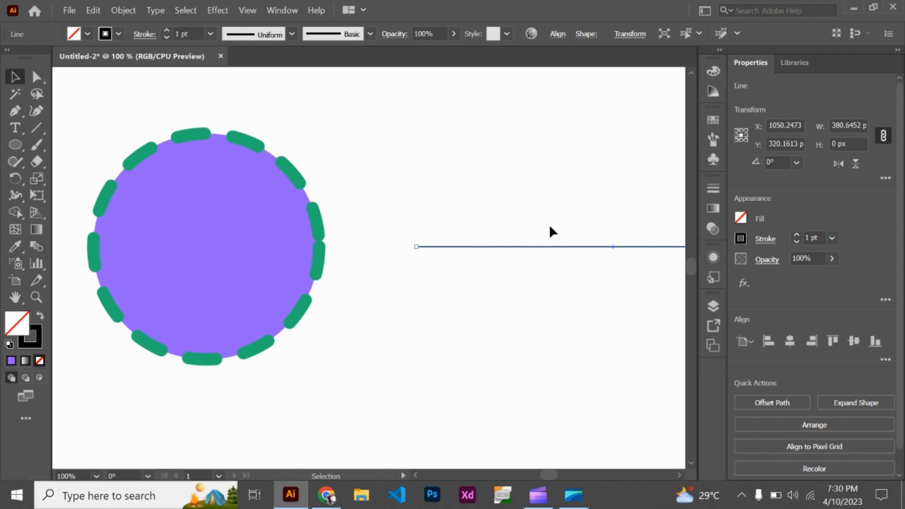
click(706, 182)
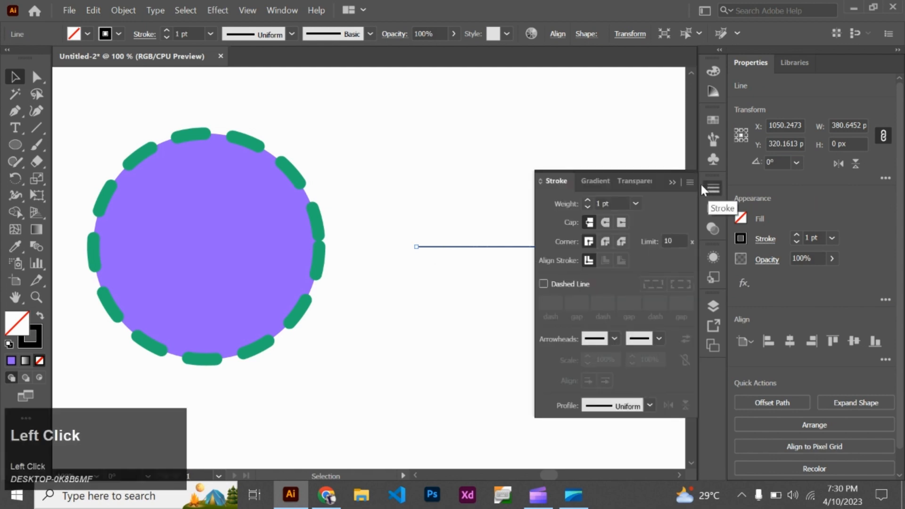
click(672, 182)
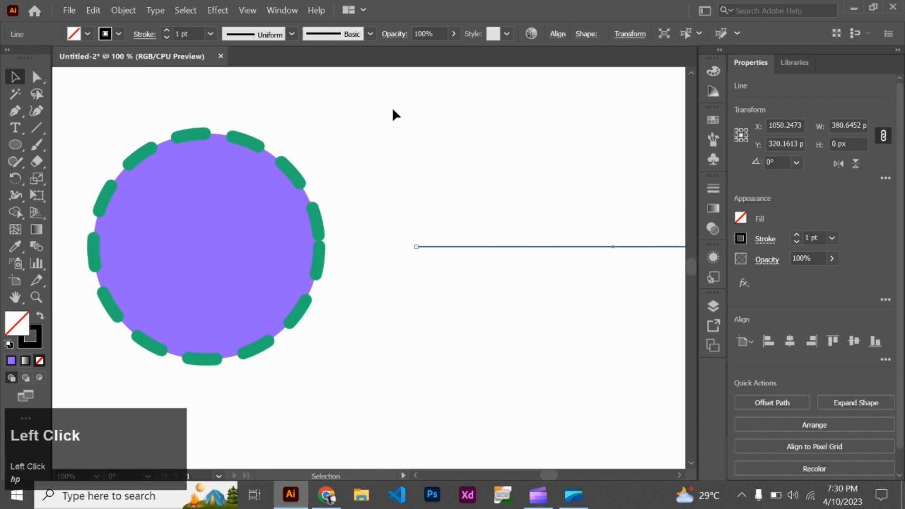
click(136, 35)
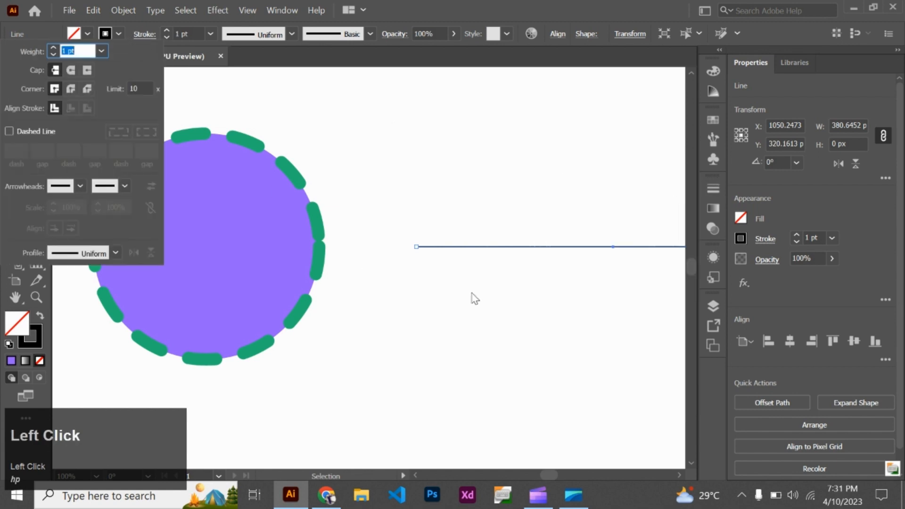
right_click(485, 278)
click(481, 270)
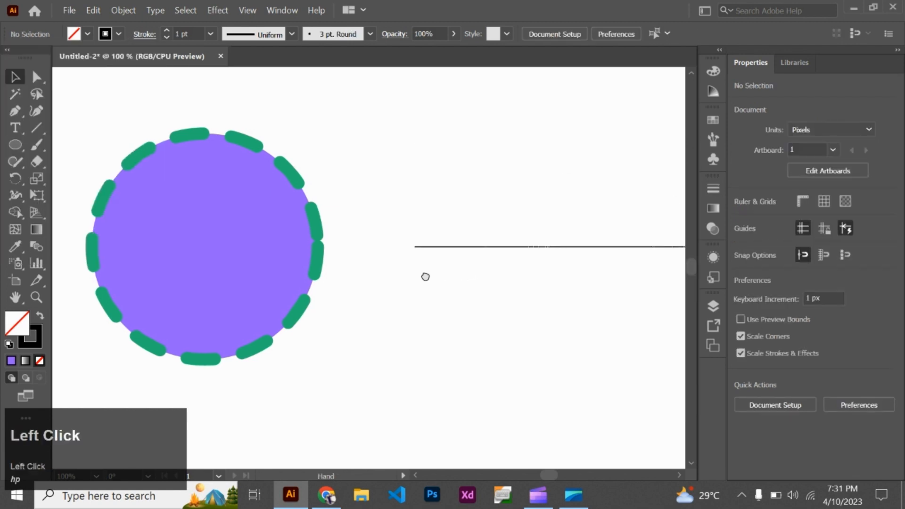
Step: Apply the Arrow 19 arrowhead to the start point of the horizontal line
drag(424, 277, 292, 258)
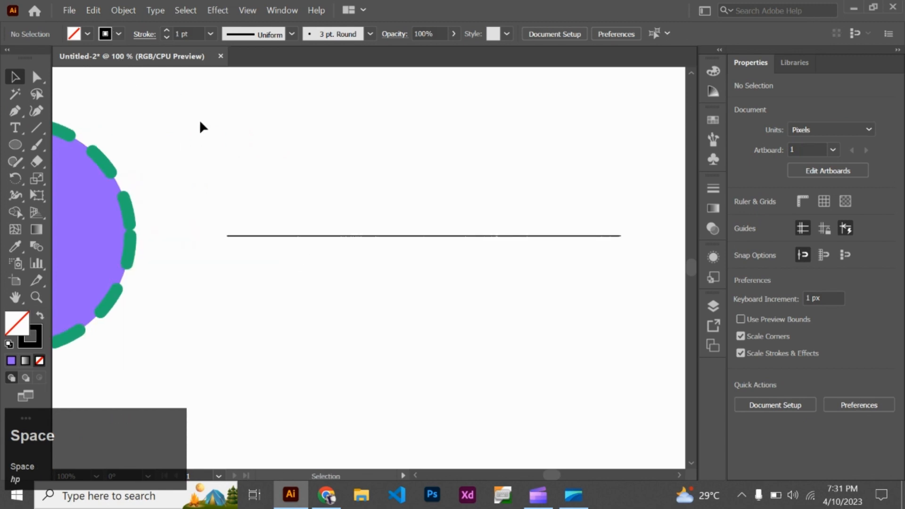
drag(242, 193, 294, 266)
click(150, 35)
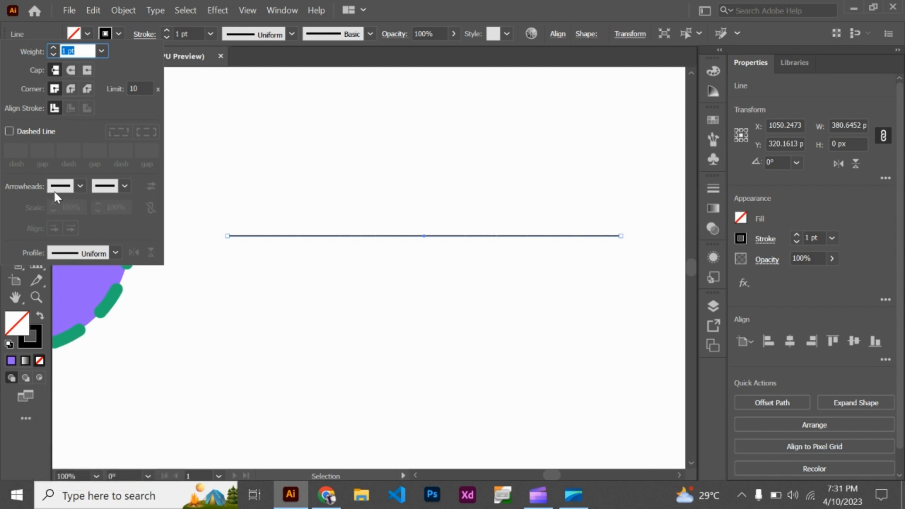
click(80, 186)
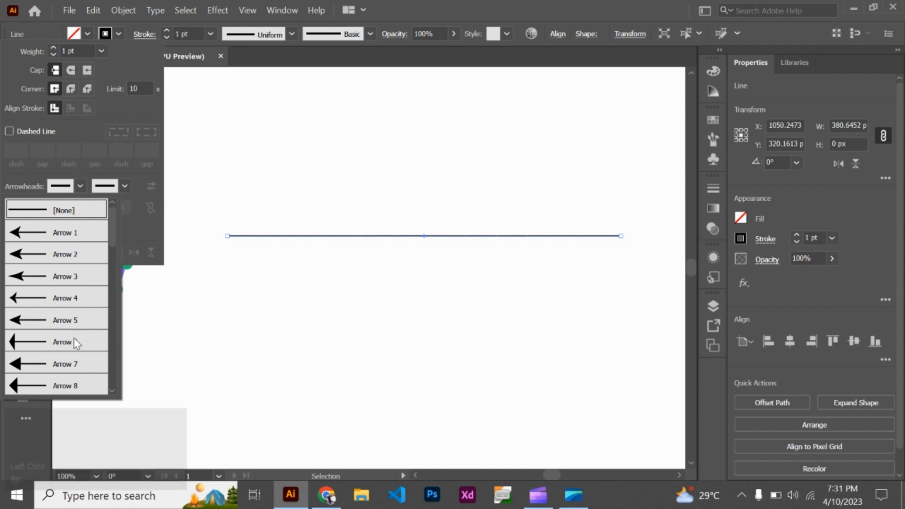
scroll(54, 307, down, 8)
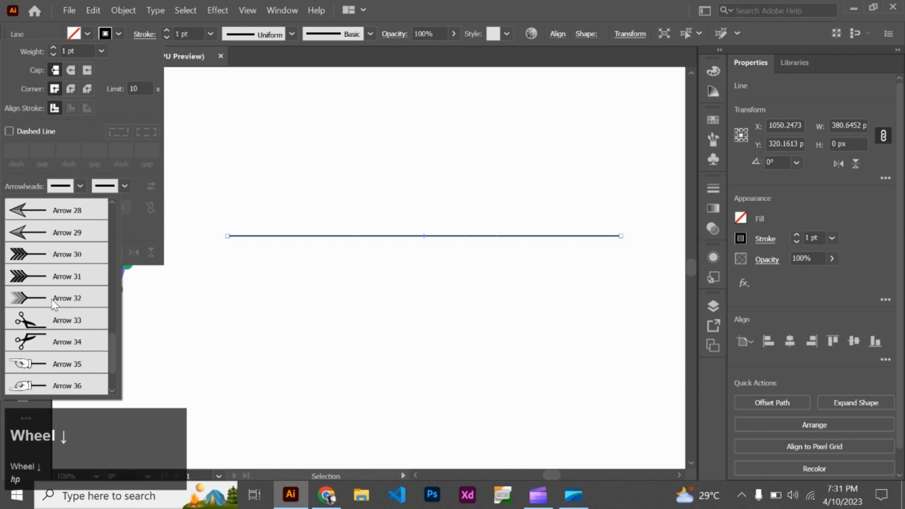
click(118, 185)
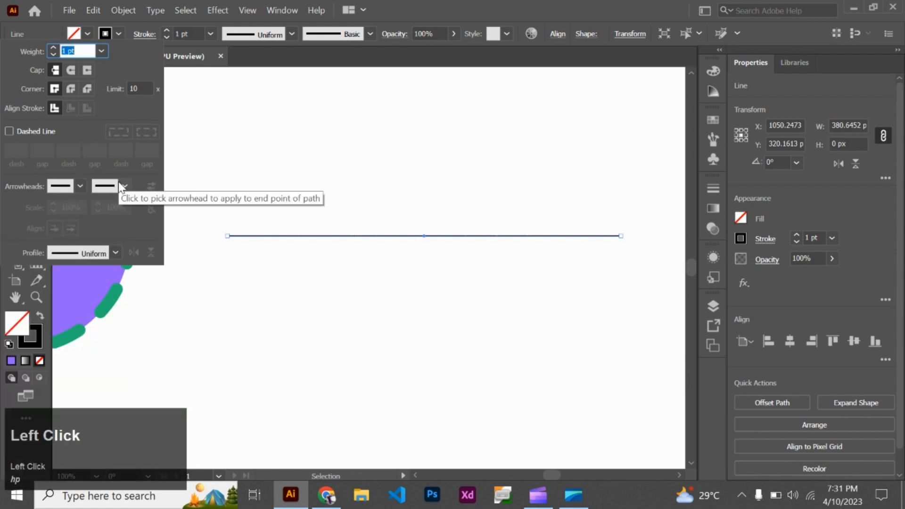
click(117, 182)
click(99, 187)
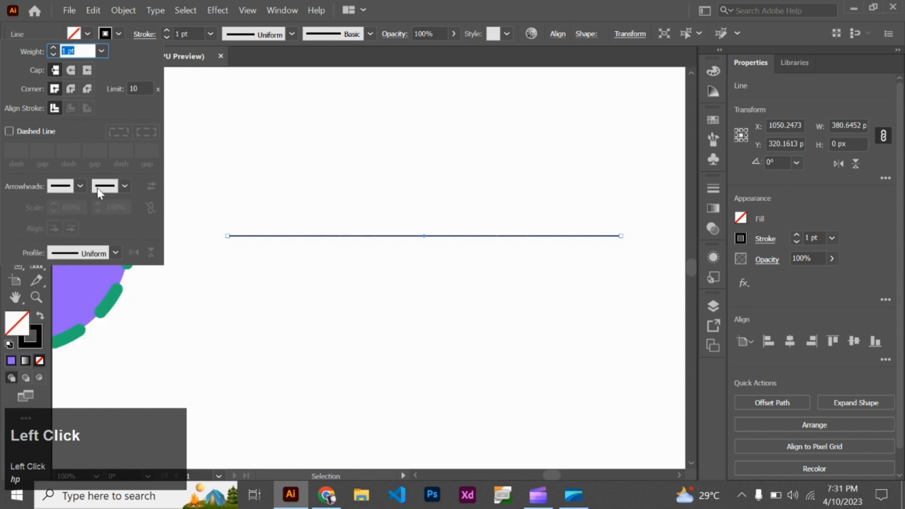
click(97, 187)
scroll(68, 310, down, 4)
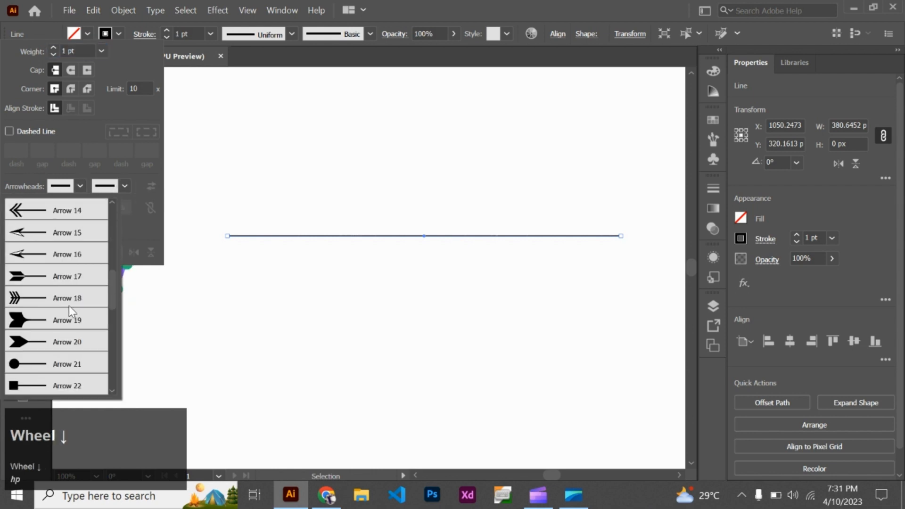
click(30, 325)
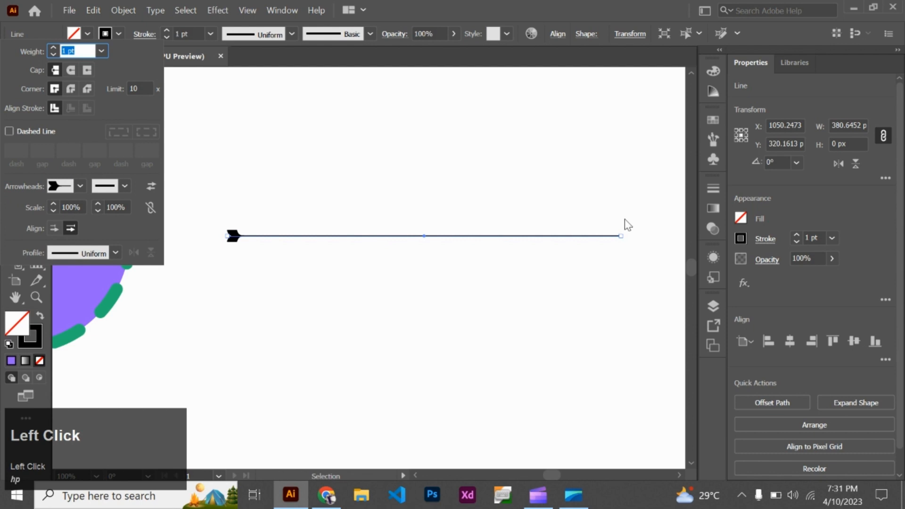
Step: Add a pointed, barbed arrowhead to the line's end point and close the stroke options
click(127, 184)
click(71, 238)
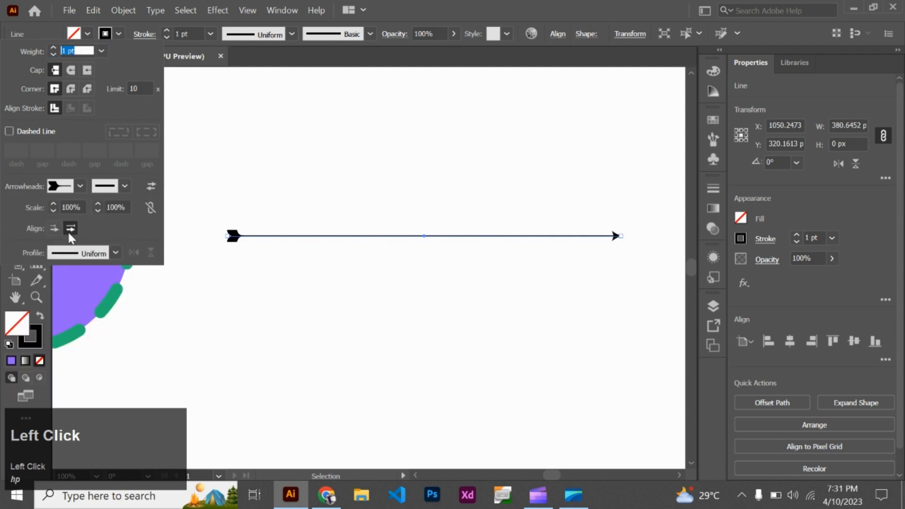
click(396, 299)
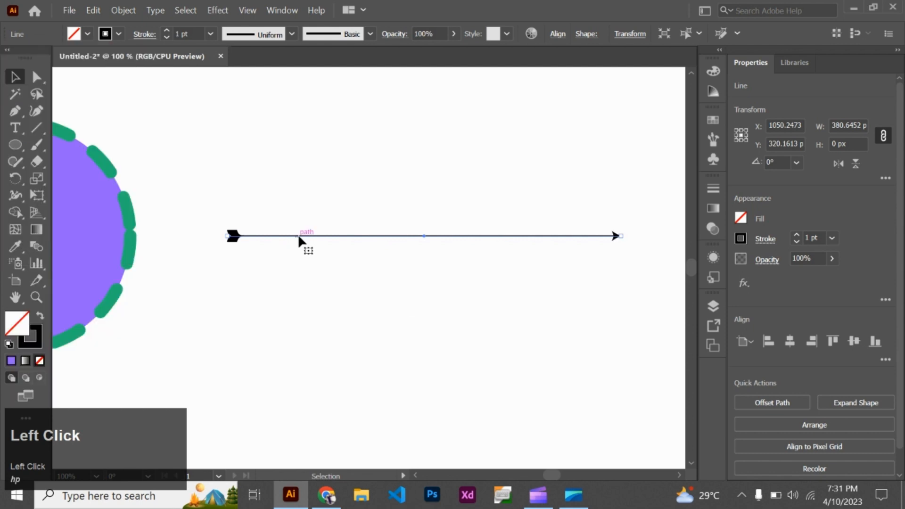
Step: Shorten and tilt the arrow by moving its end point inward and slightly down, making it about 94 px wide and 20 px high
drag(620, 234, 411, 239)
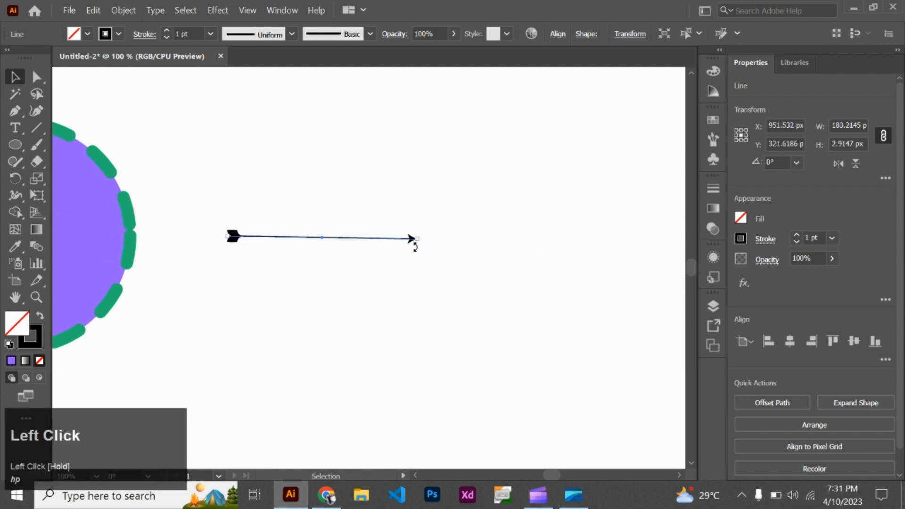
key(ctrl+z)
drag(616, 235, 325, 256)
Step: Set the arrow's stroke weight to 2 pt
click(144, 34)
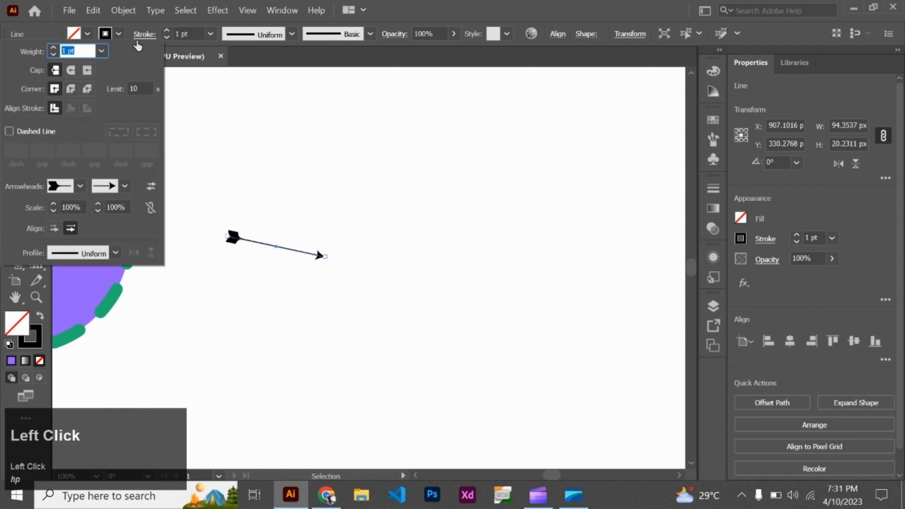
click(53, 48)
click(52, 49)
click(53, 48)
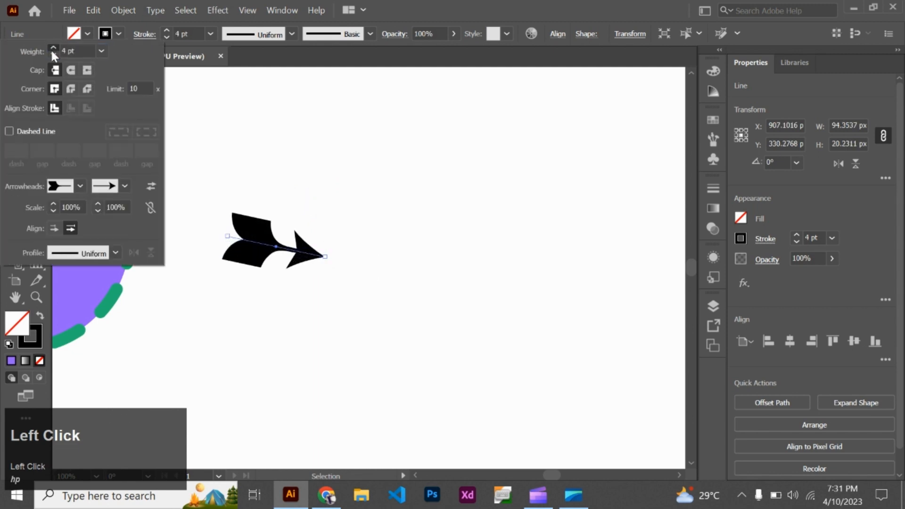
click(53, 48)
click(53, 48)
click(53, 56)
click(53, 55)
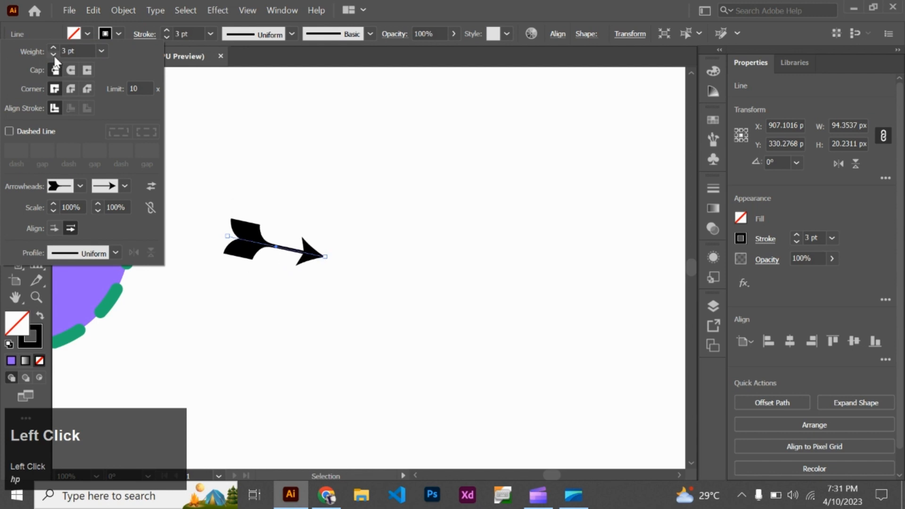
click(53, 55)
click(53, 56)
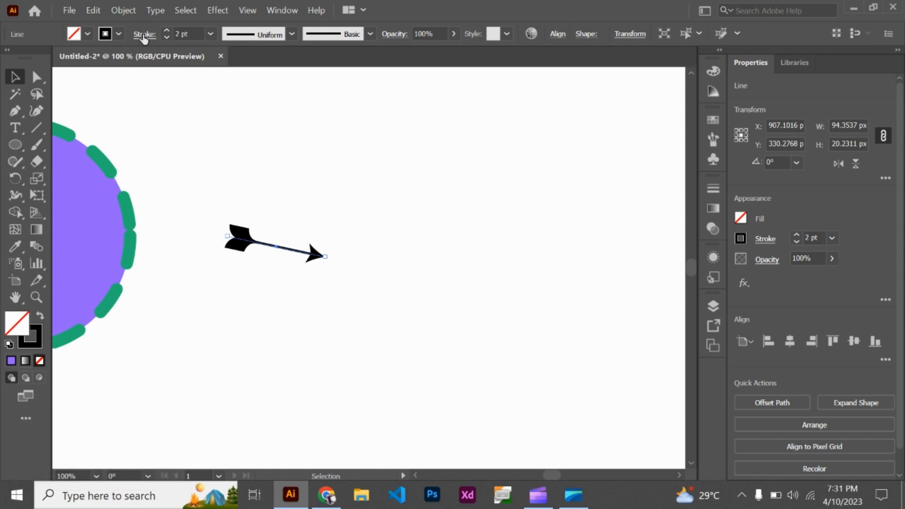
Step: Scale the arrow's start arrowhead to 58% and its end arrowhead to 75%
click(144, 33)
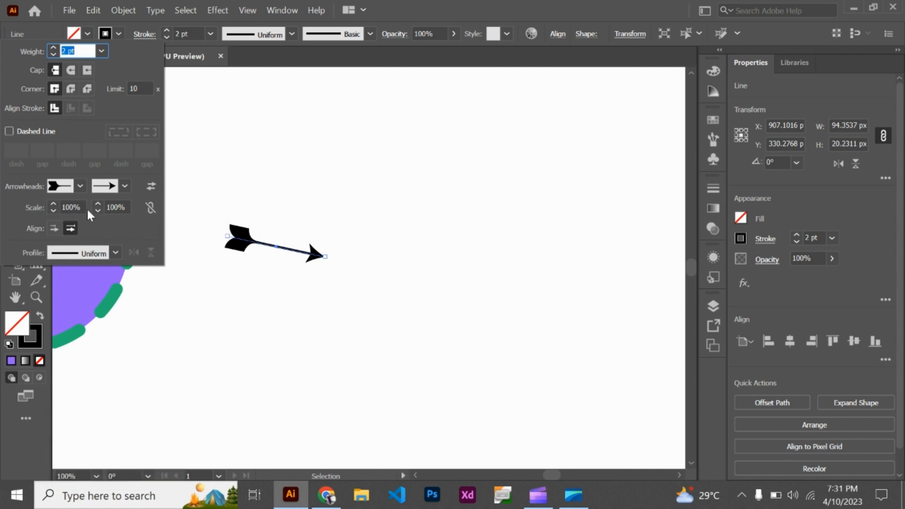
click(54, 211)
drag(53, 213, 98, 211)
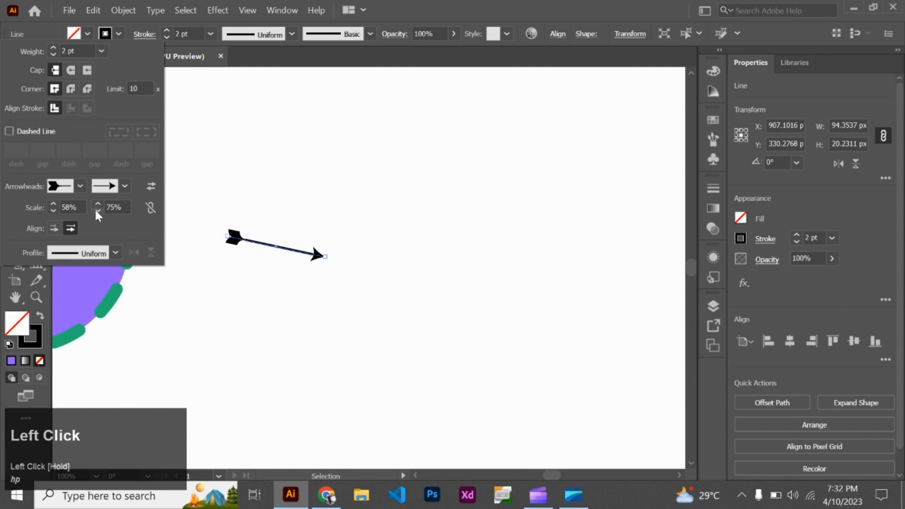
Step: Align the arrowheads so their tips extend beyond the ends of the path, then close the stroke options
click(55, 228)
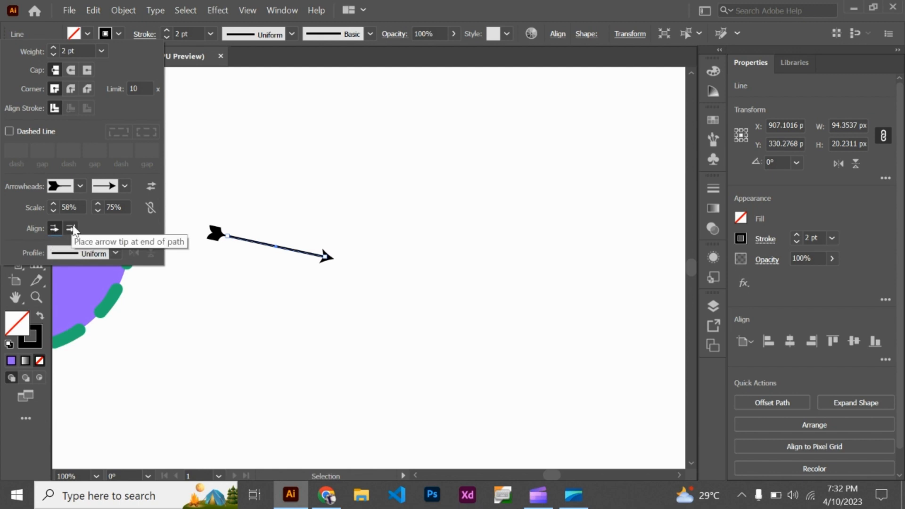
click(112, 227)
click(425, 361)
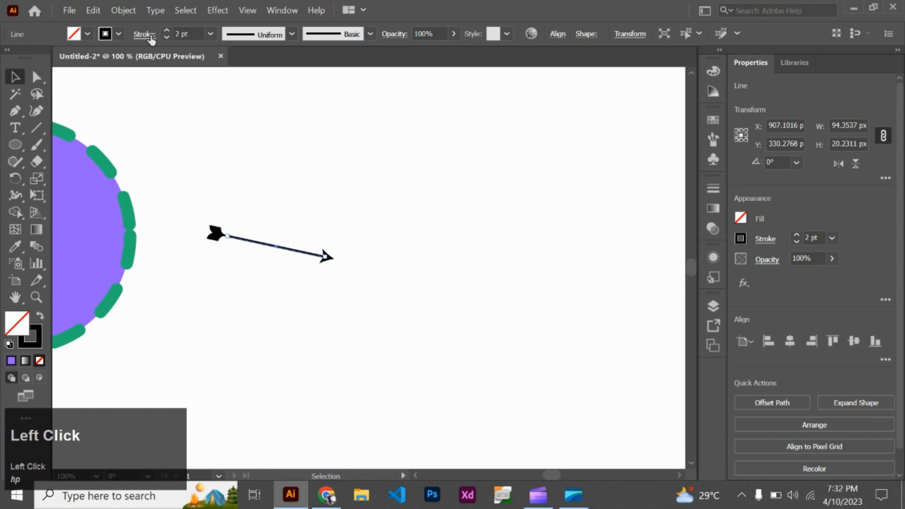
Step: Link the two arrowhead scales, enlarge them proportionally to 94% at the start and 122% at the end, and unlink them
click(148, 35)
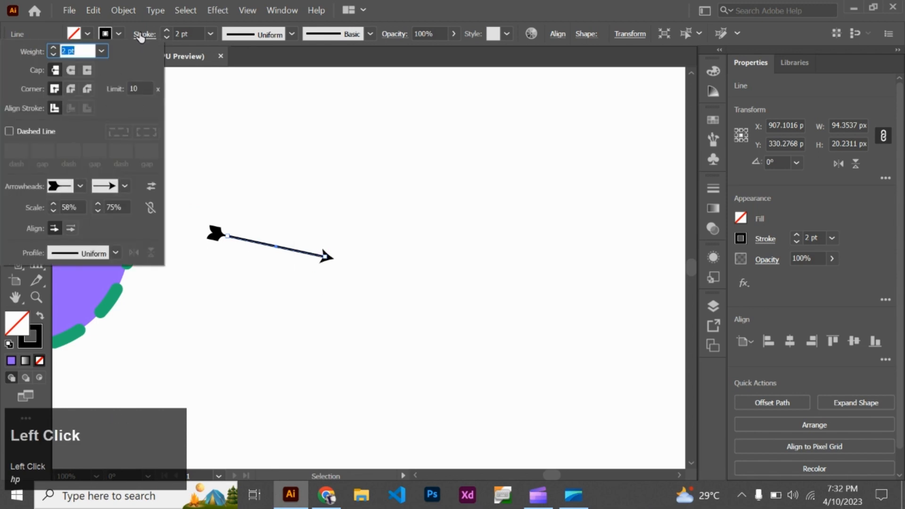
click(150, 208)
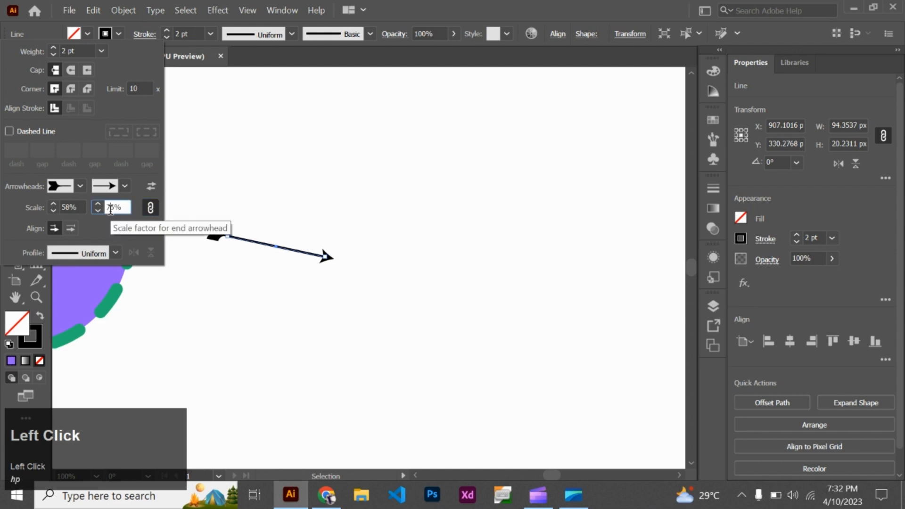
key(Up)
key(Up)
key(Up)
key(Up)
key(Up)
key(Up)
key(Up)
key(Up)
key(Up)
key(Up)
key(Up)
key(Up)
key(Up)
key(Up)
key(Up)
key(Up)
key(Up)
key(Up)
key(Up)
key(Up)
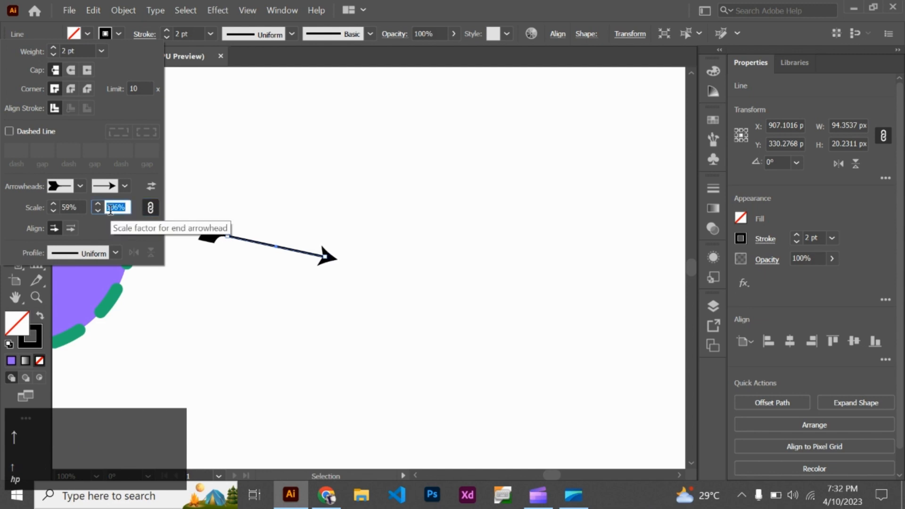
key(Up)
key(Up)
key(Up)
key(Up)
key(Up)
key(Up)
key(Up)
key(Up)
key(Up)
key(Up)
key(Up)
key(Up)
key(Up)
key(Up)
key(Up)
key(Up)
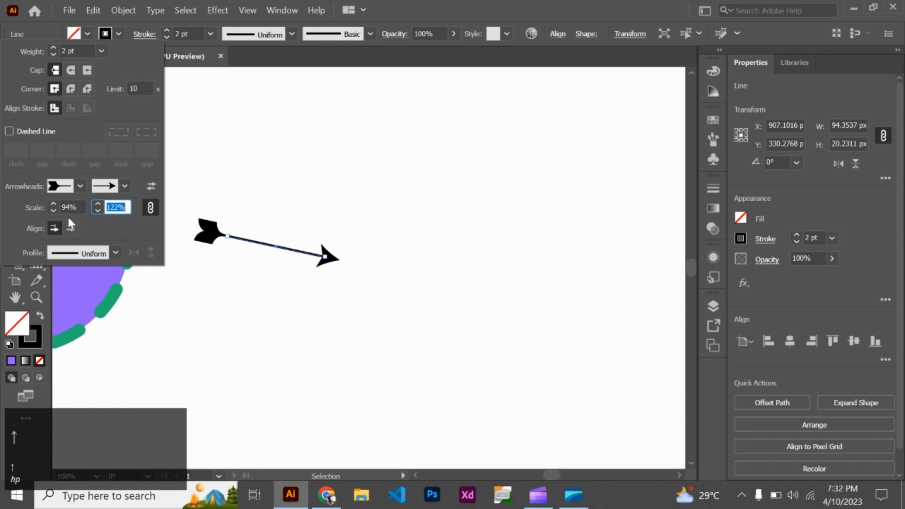
click(150, 208)
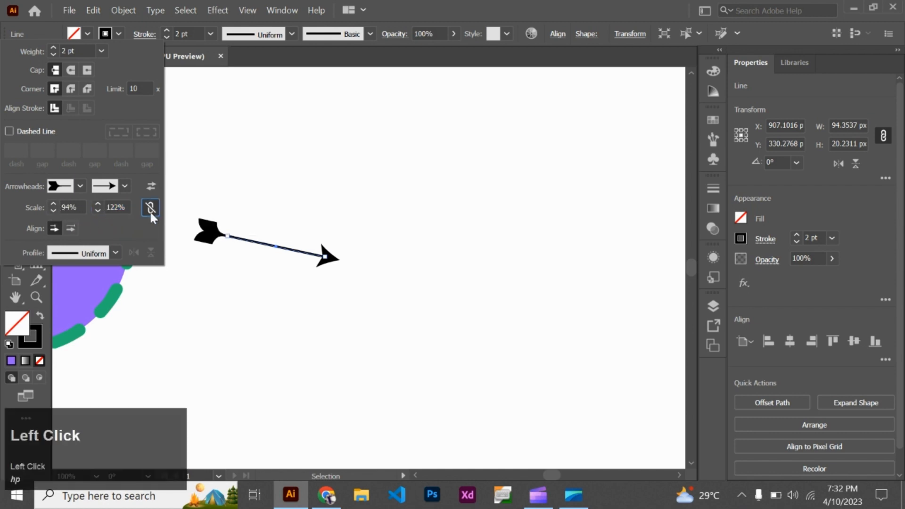
click(115, 252)
click(115, 253)
click(382, 101)
Step: Turn off the dashed line on the purple circle so its green stroke is solid
key(space)
mouse_move(177, 156)
mouse_down()
mouse_move(485, 166)
mouse_move(481, 140)
mouse_move(377, 147)
mouse_up()
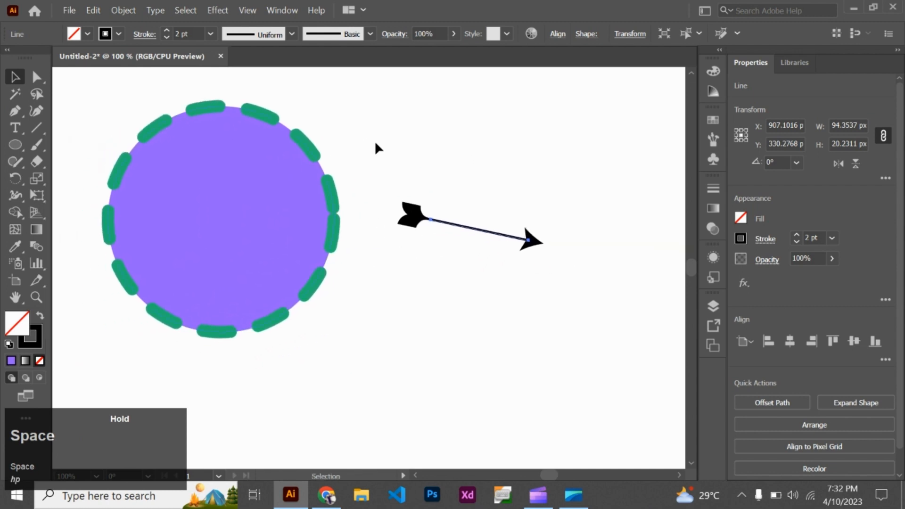
click(167, 205)
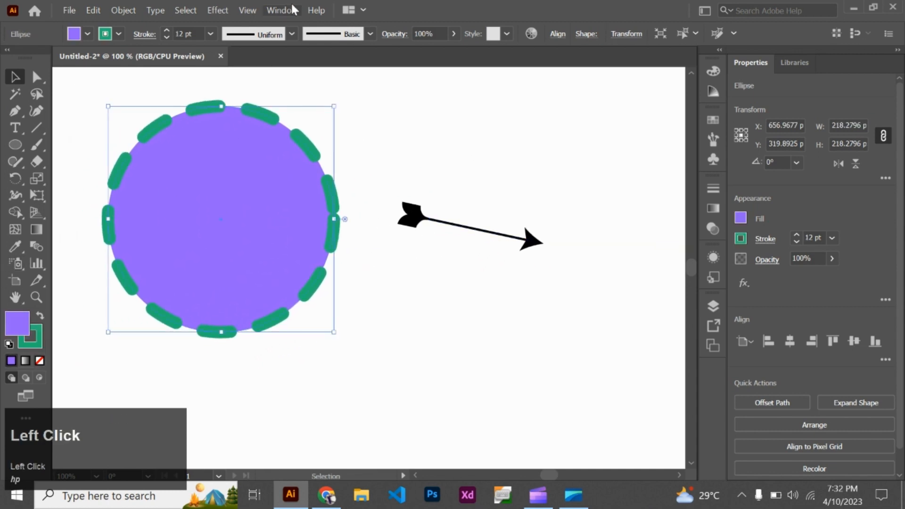
click(712, 188)
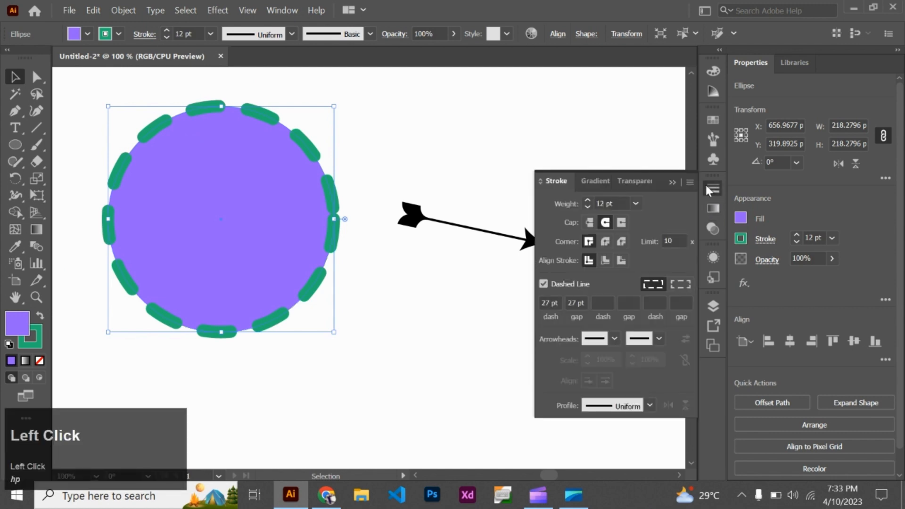
click(542, 286)
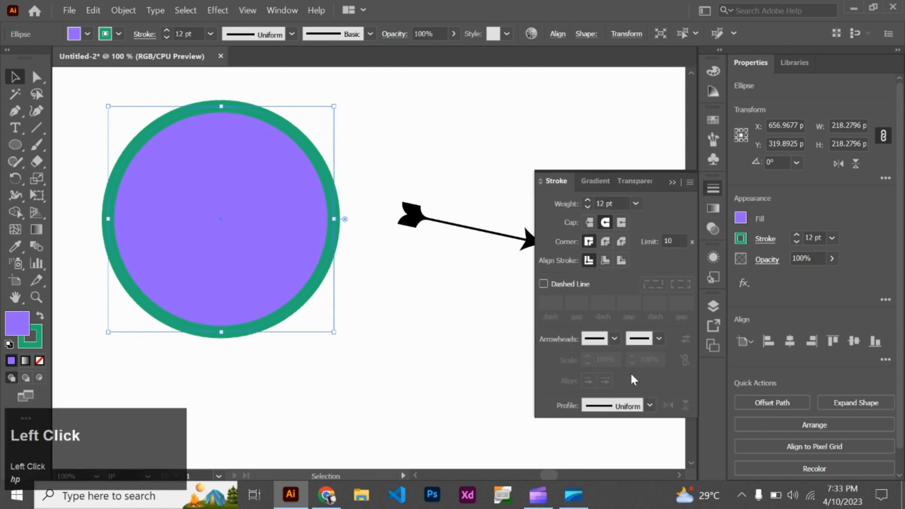
Step: Try several preset width profiles on the purple circle's green stroke, from Width Profile 1 through to the half-oval profile
click(649, 406)
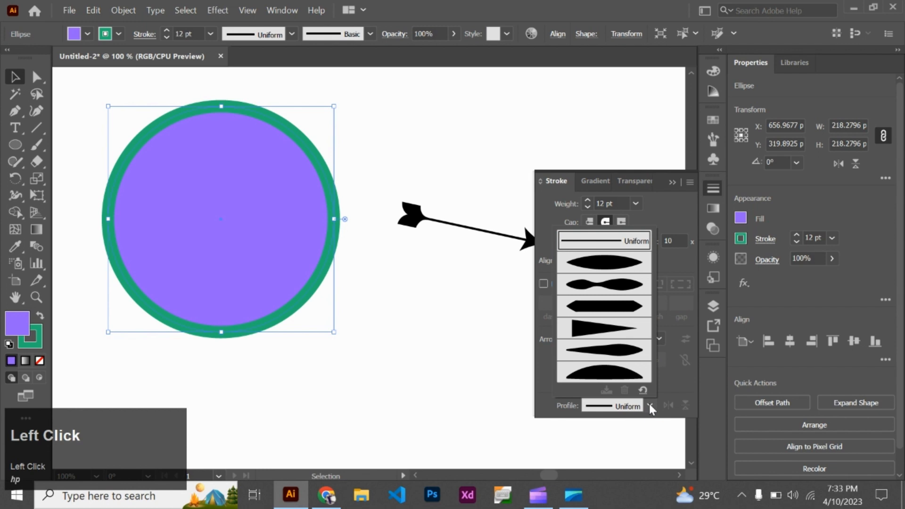
click(632, 266)
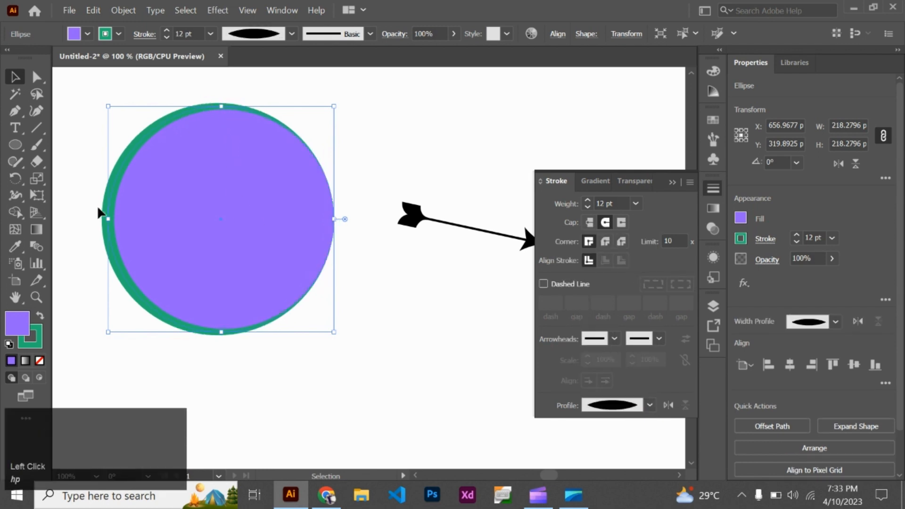
click(652, 404)
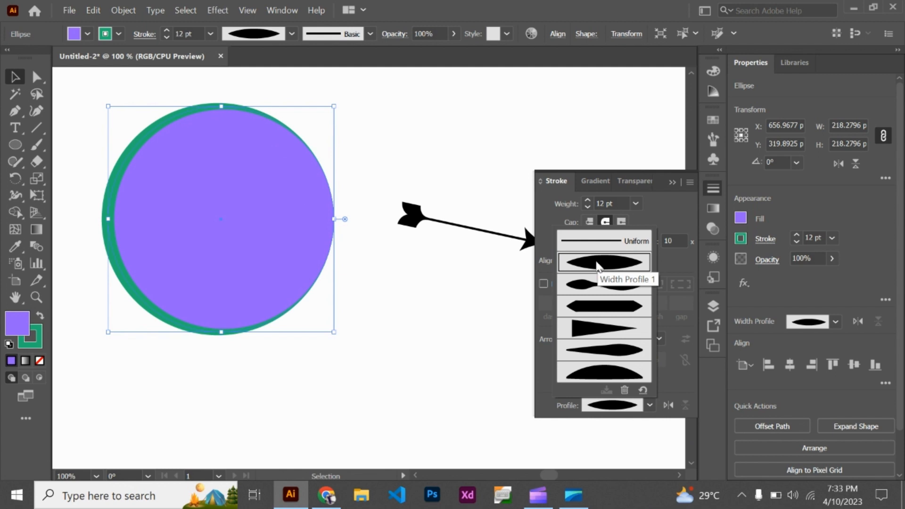
click(601, 284)
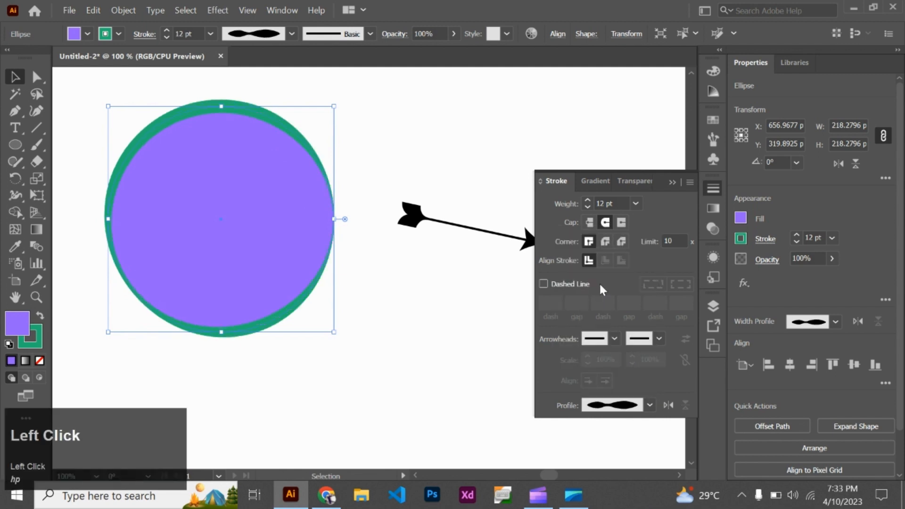
click(651, 405)
click(618, 310)
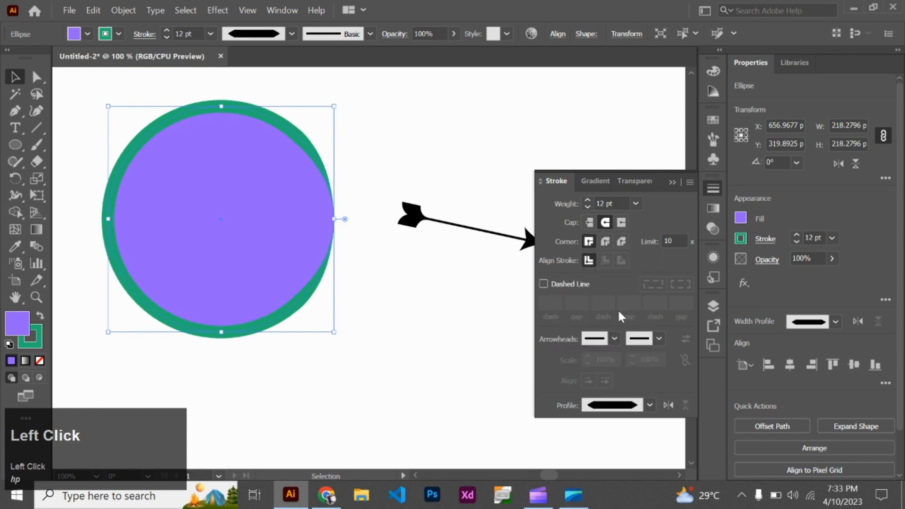
click(649, 404)
click(627, 378)
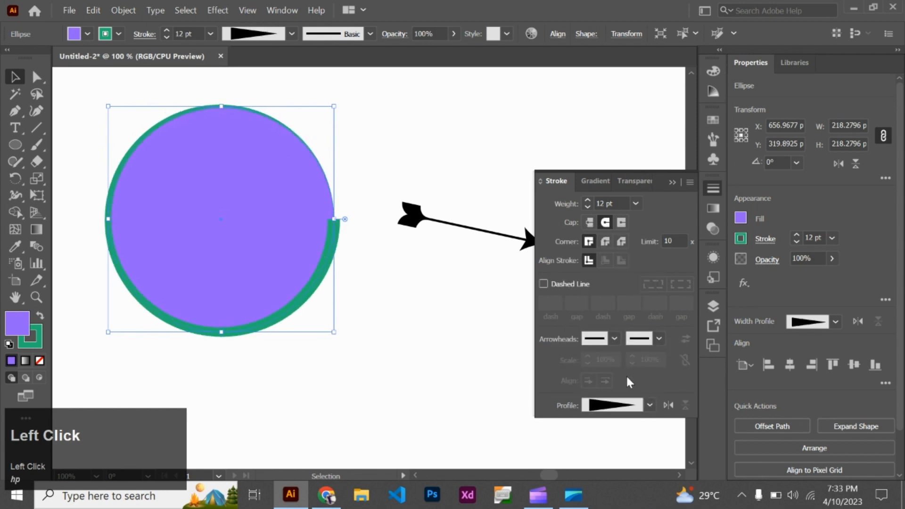
click(636, 403)
click(613, 321)
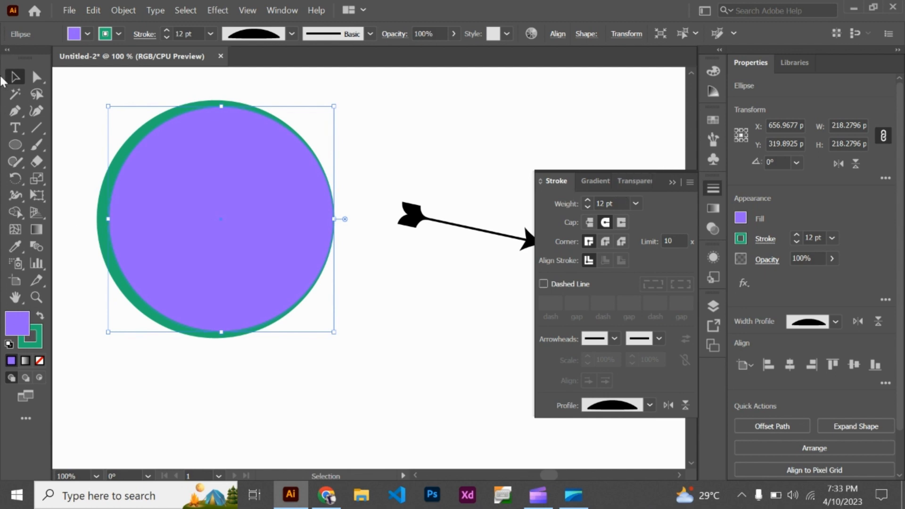
Step: Try narrowing the circle's stroke at its upper left with the Width tool, undo it, and vary the width near the left edge instead
click(8, 202)
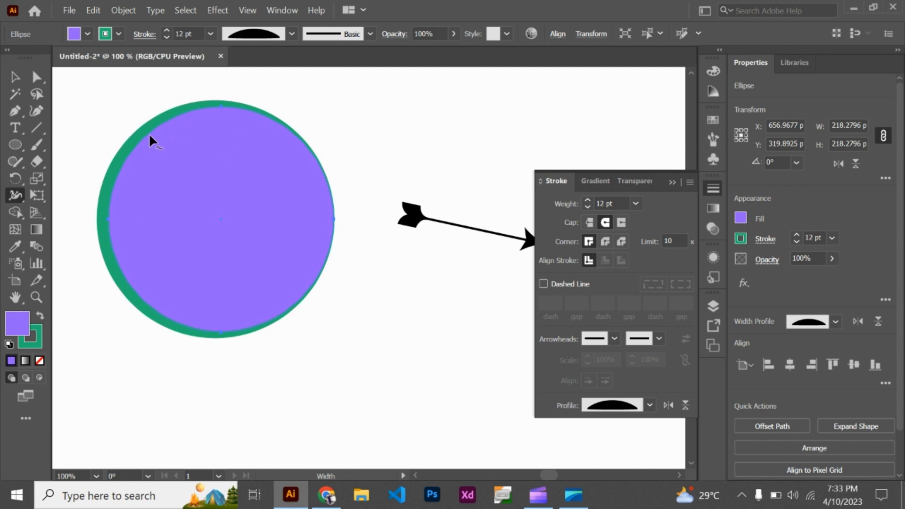
mouse_move(149, 133)
mouse_down()
mouse_move(125, 106)
mouse_move(160, 170)
mouse_up()
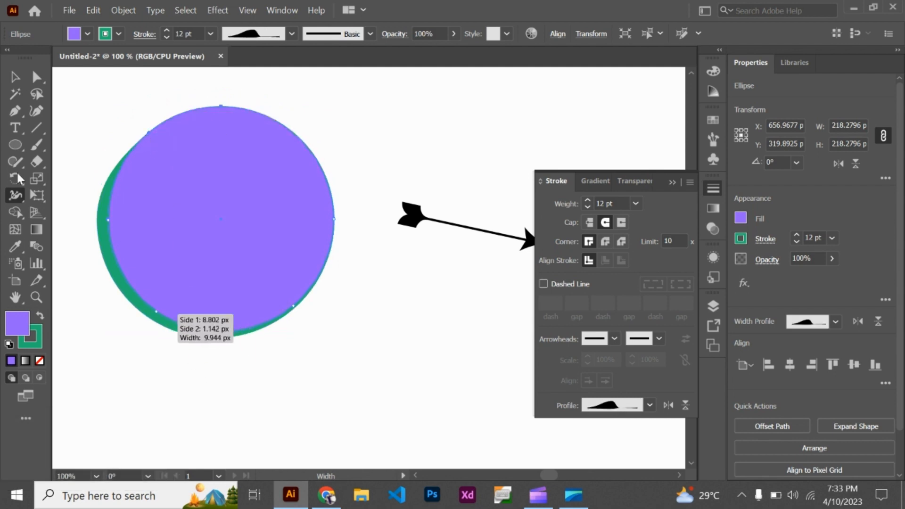
click(15, 76)
key(ctrl+z)
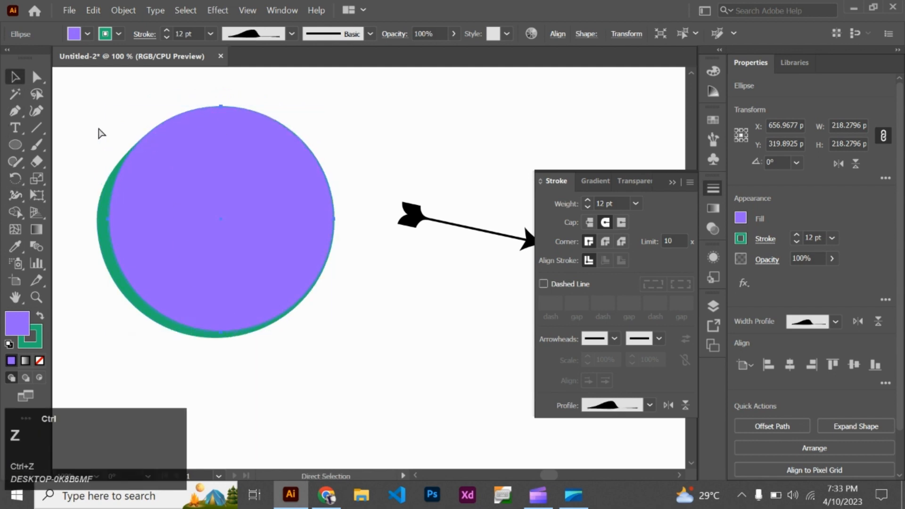
drag(112, 120, 143, 153)
click(144, 34)
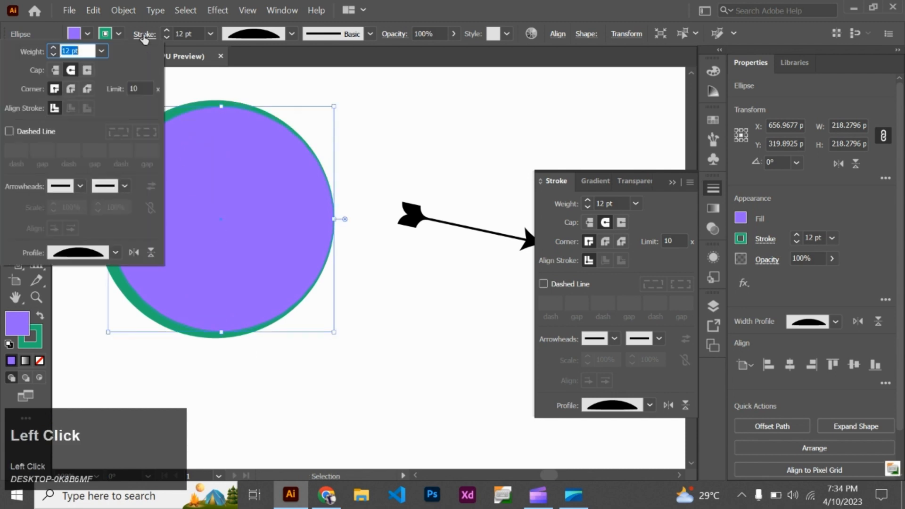
click(205, 103)
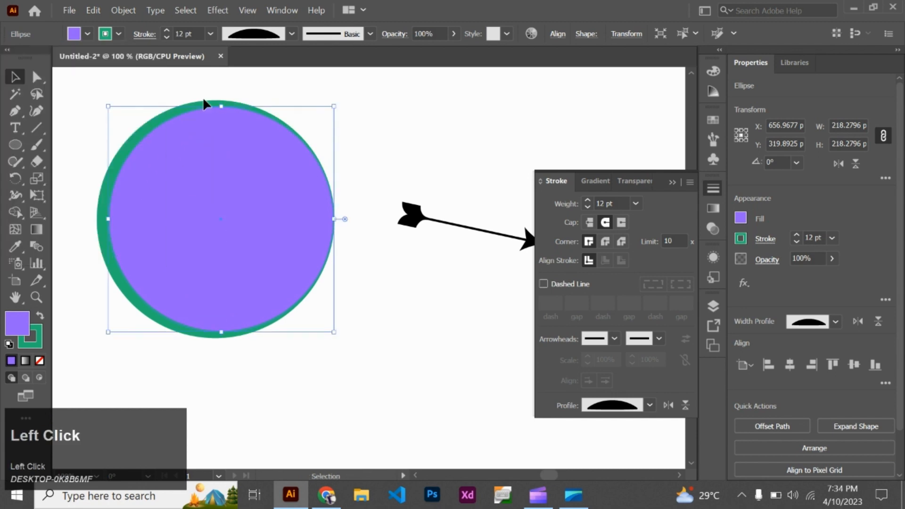
click(17, 196)
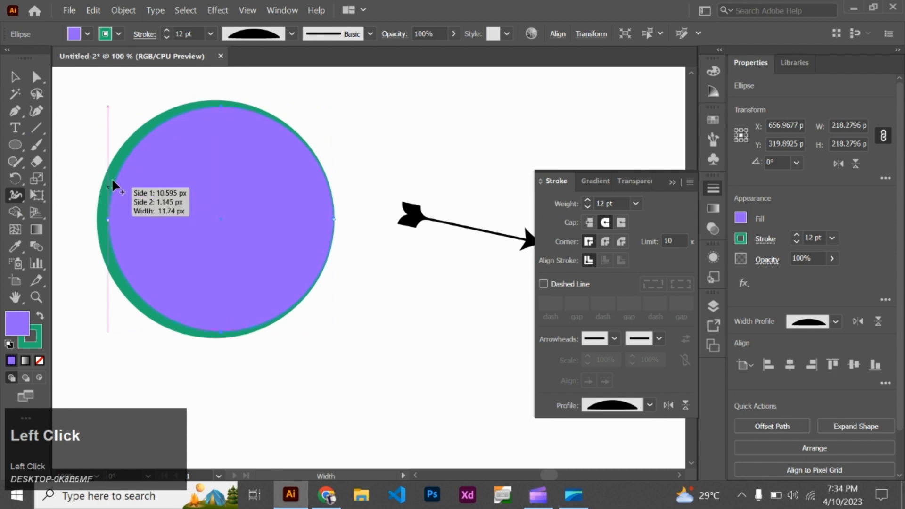
drag(118, 171, 112, 166)
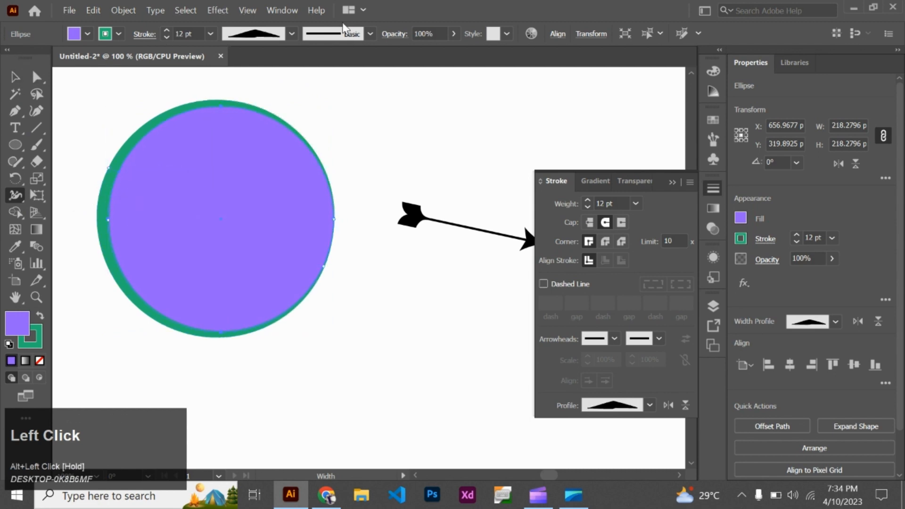
Step: Reset the circle's width profile to Uniform and reshape its stroke unevenly at several points around the outline with the Width tool
click(291, 33)
click(258, 57)
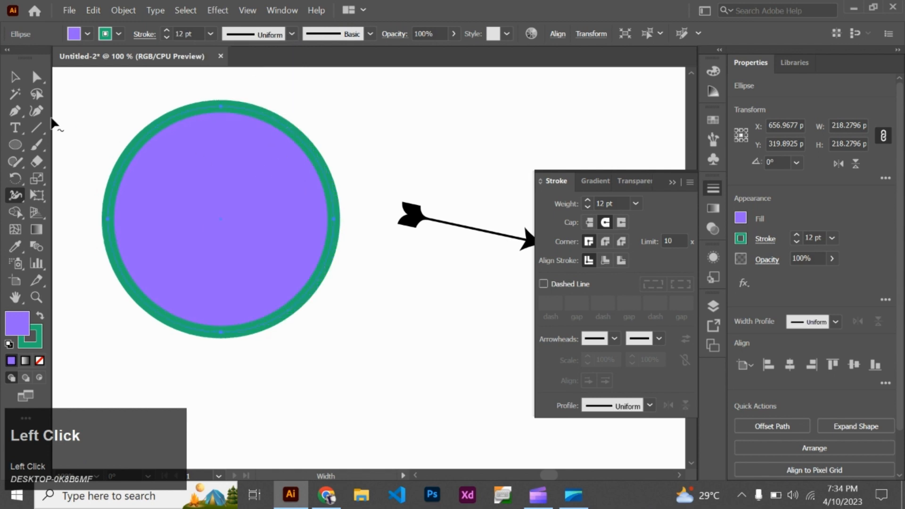
mouse_move(143, 134)
mouse_down()
mouse_move(156, 150)
mouse_move(153, 140)
mouse_up()
drag(333, 263, 344, 268)
mouse_move(307, 143)
mouse_down()
mouse_move(313, 128)
mouse_move(305, 143)
mouse_up()
mouse_move(174, 309)
mouse_down()
mouse_move(162, 314)
mouse_move(177, 301)
mouse_move(170, 319)
mouse_up()
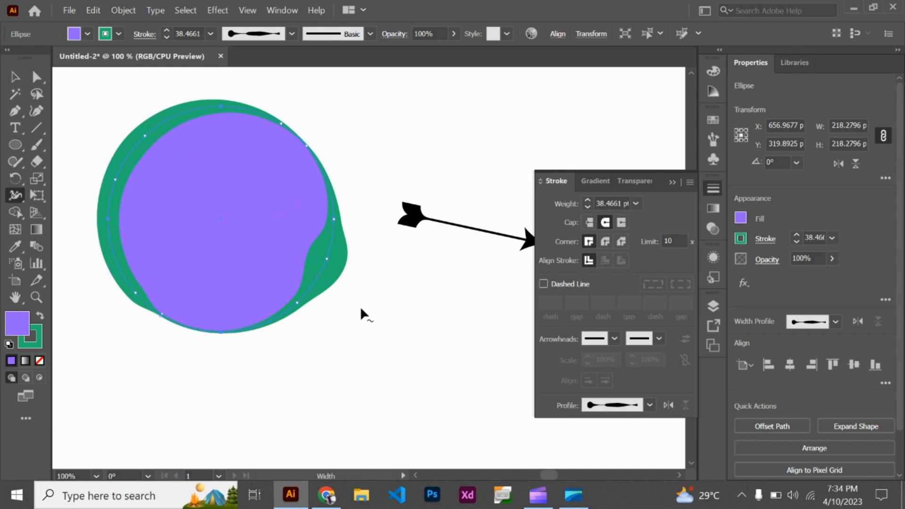
Step: Save the circle's custom stroke shape as a width profile named "new prog" and close the stroke options
click(650, 408)
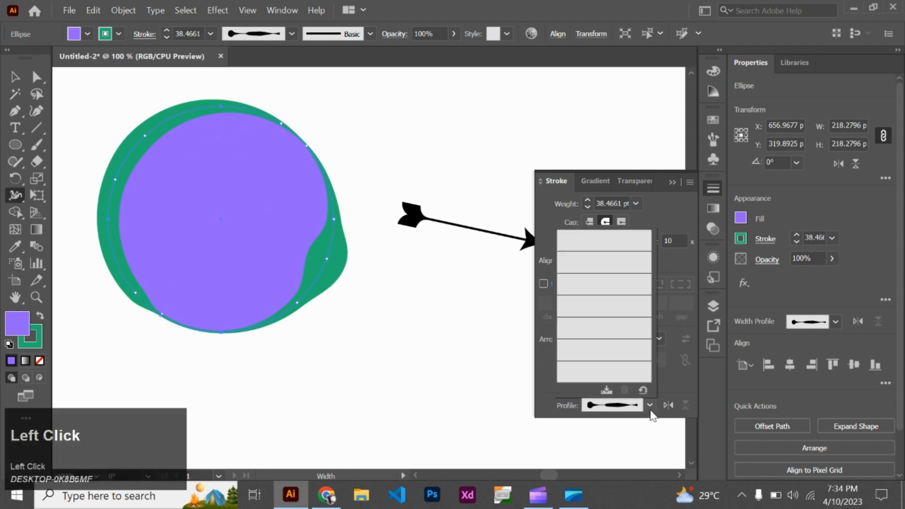
click(605, 391)
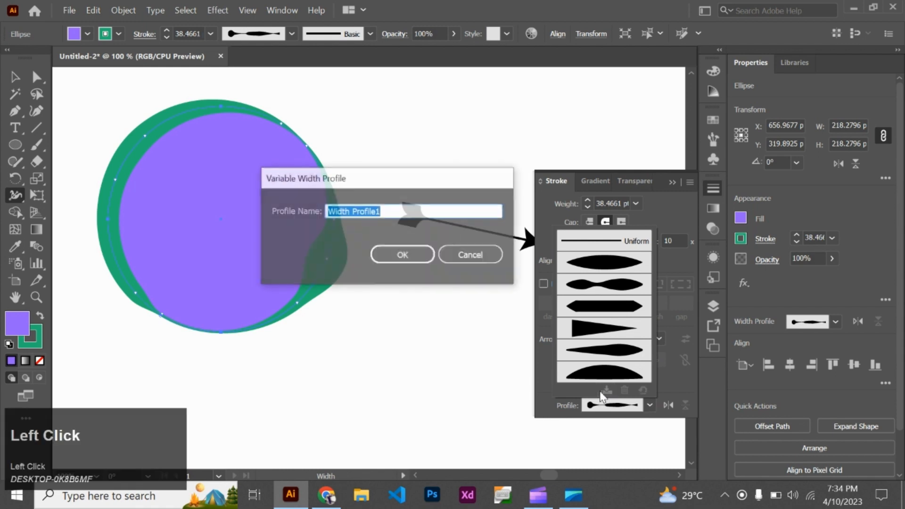
text(new )
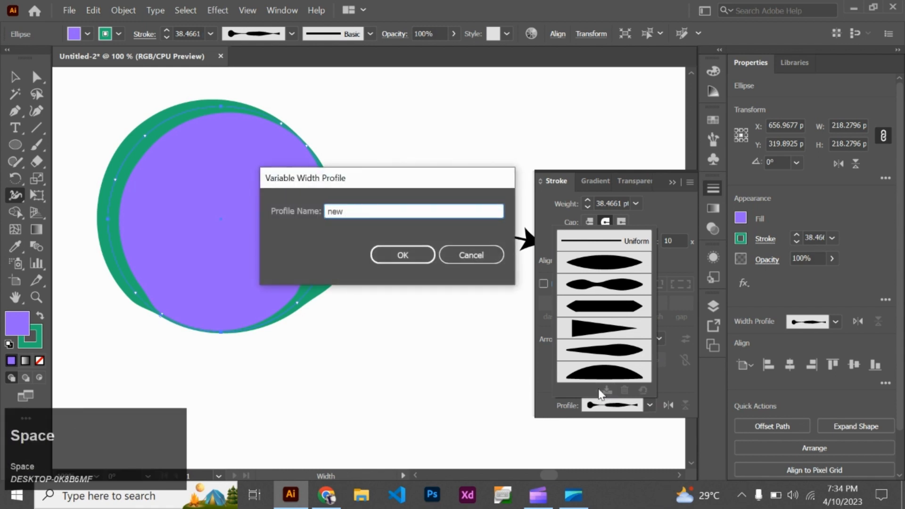
text(prog)
key(Return)
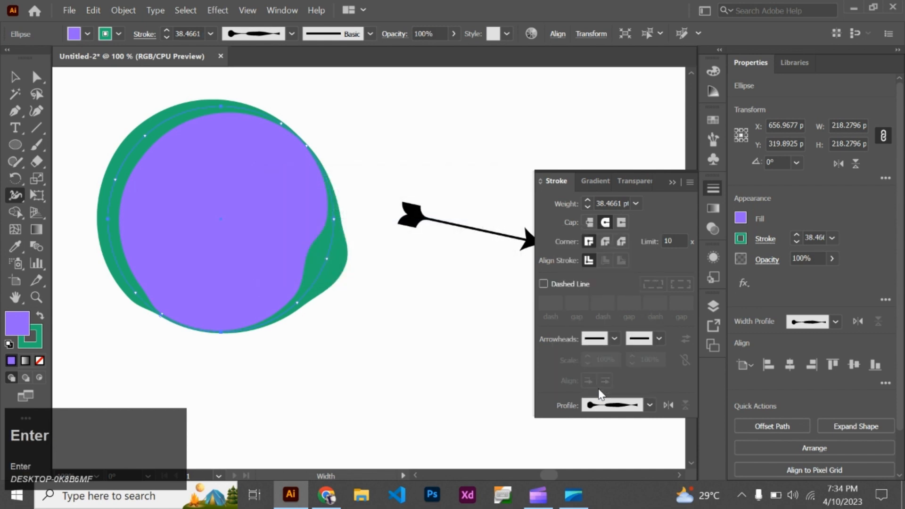
click(501, 347)
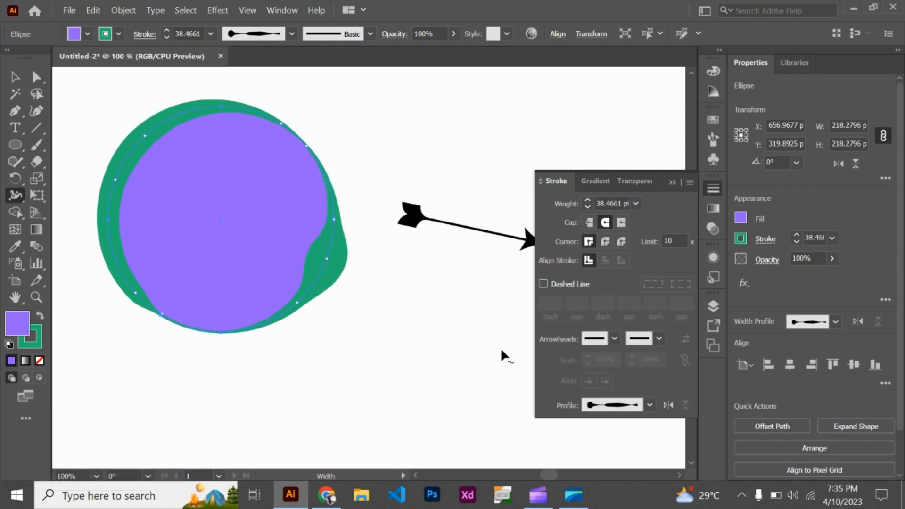
click(675, 183)
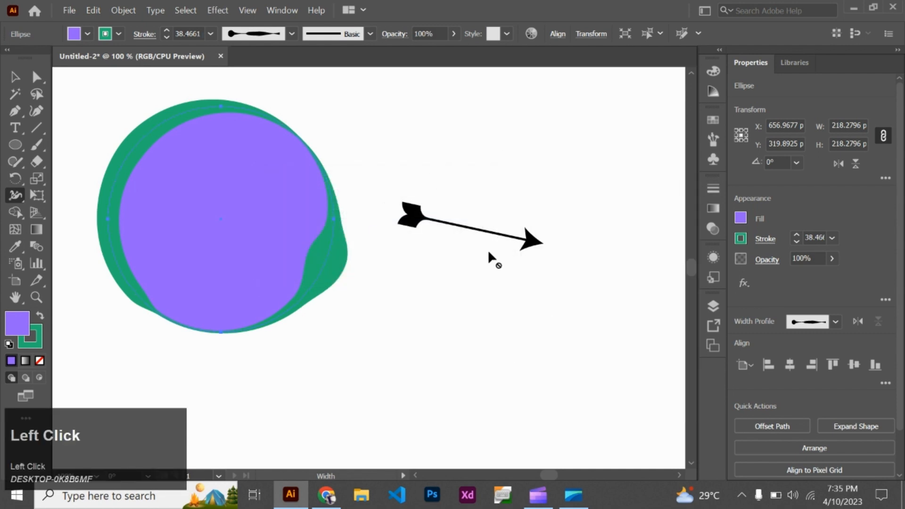
Step: Draw a small circle about 70 px wide above the arrow and apply the saved custom width profile to its stroke
click(15, 144)
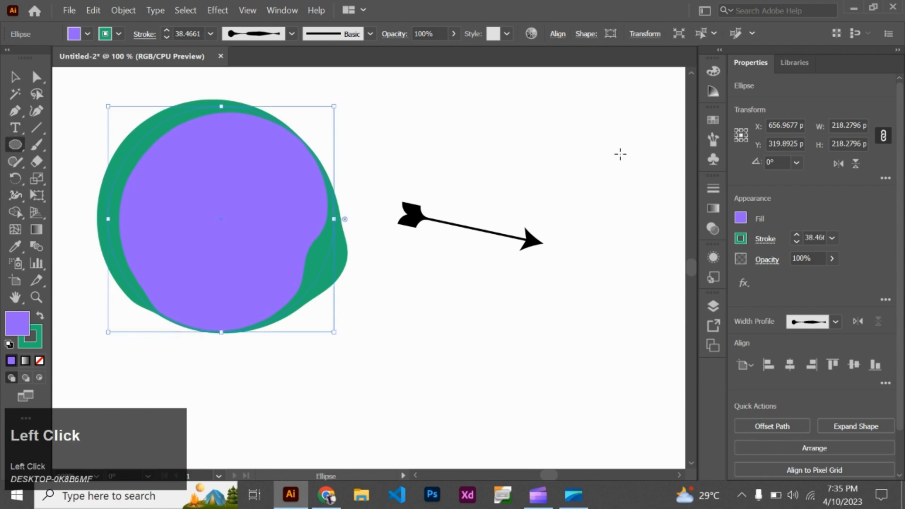
drag(530, 132, 566, 168)
click(15, 76)
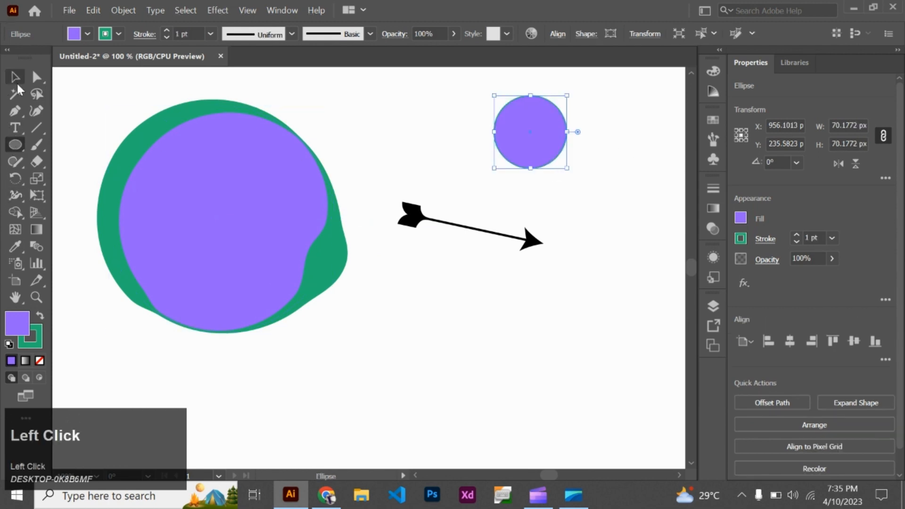
click(292, 34)
scroll(257, 134, down, 3)
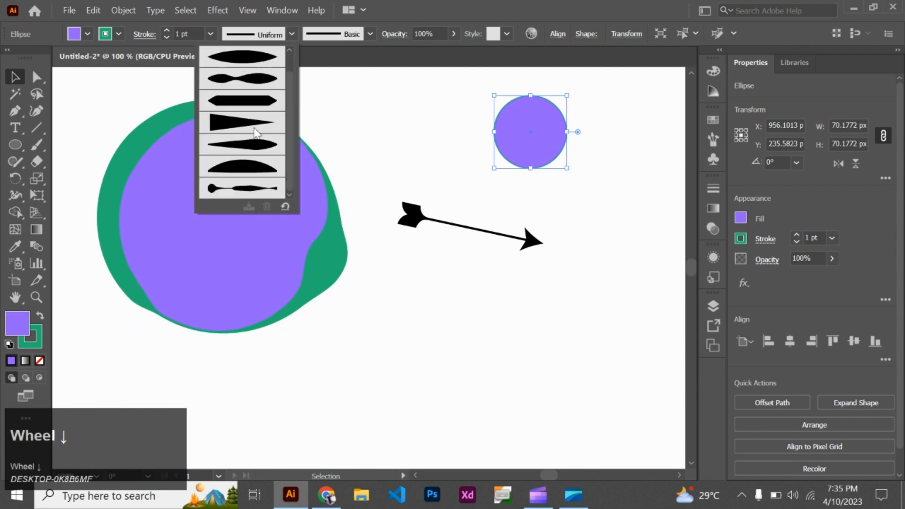
click(260, 187)
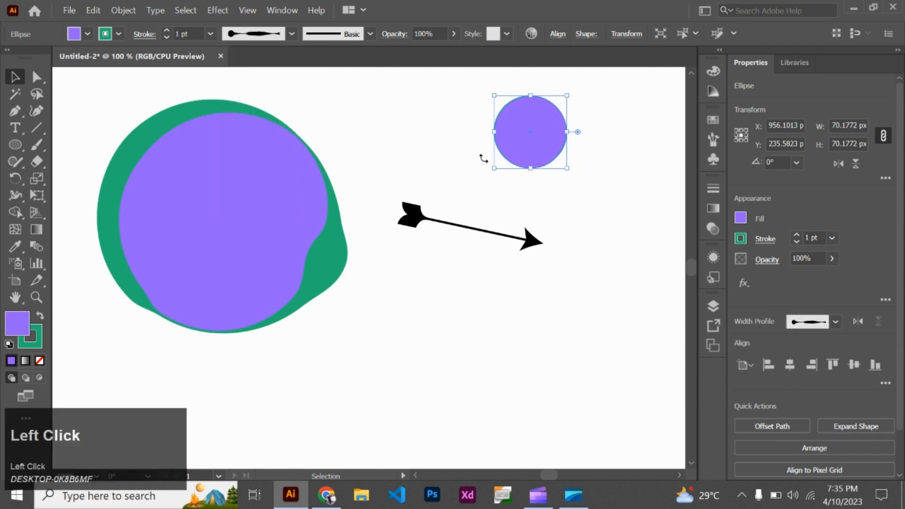
Step: Thicken the small circle's stroke and enlarge the circle proportionally to about 121 px wide
click(166, 31)
click(166, 30)
click(165, 31)
click(166, 31)
click(166, 31)
mouse_move(525, 139)
mouse_down()
mouse_move(561, 207)
mouse_move(604, 232)
mouse_up()
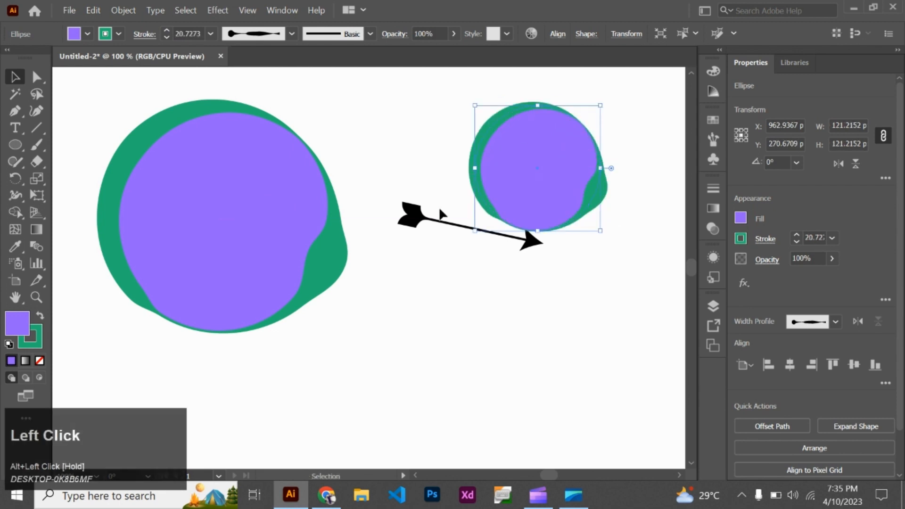
Step: Delete the black arrow and move the small circle down beside the large one
drag(441, 205, 429, 245)
key(BackSpace)
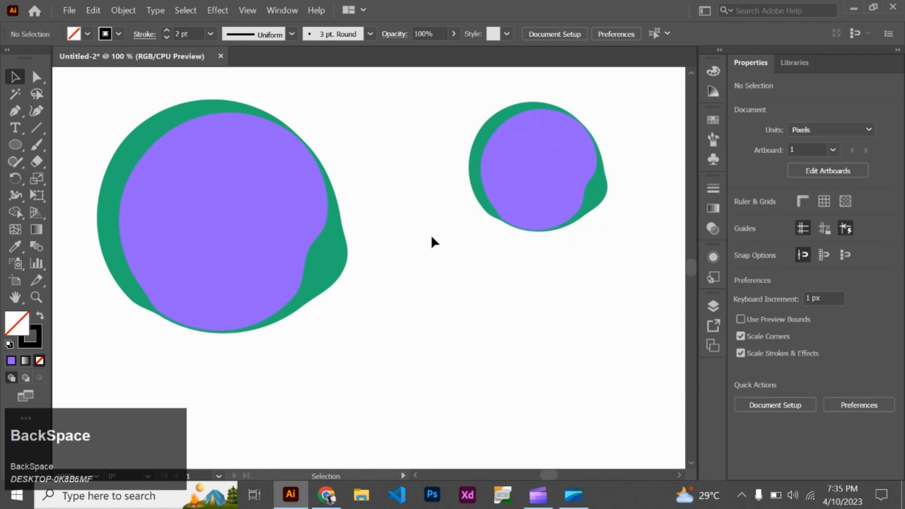
drag(544, 179, 493, 326)
drag(493, 325, 491, 244)
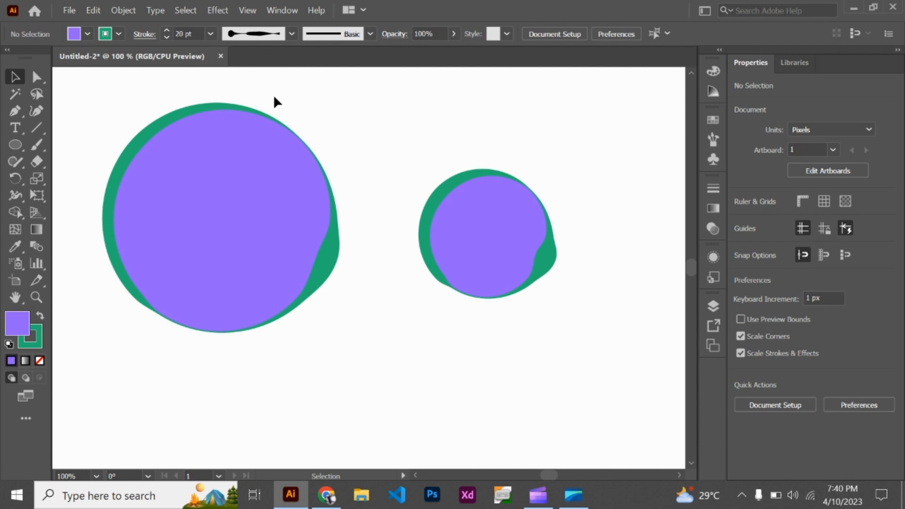
Step: Set the small circle's stroke width profile to Uniform
click(311, 108)
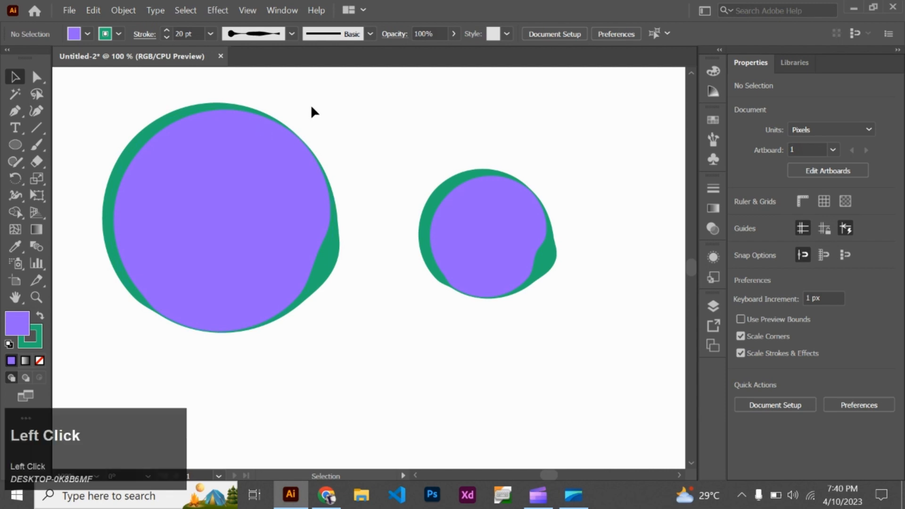
drag(424, 146, 494, 243)
click(292, 34)
scroll(253, 60, up, 2)
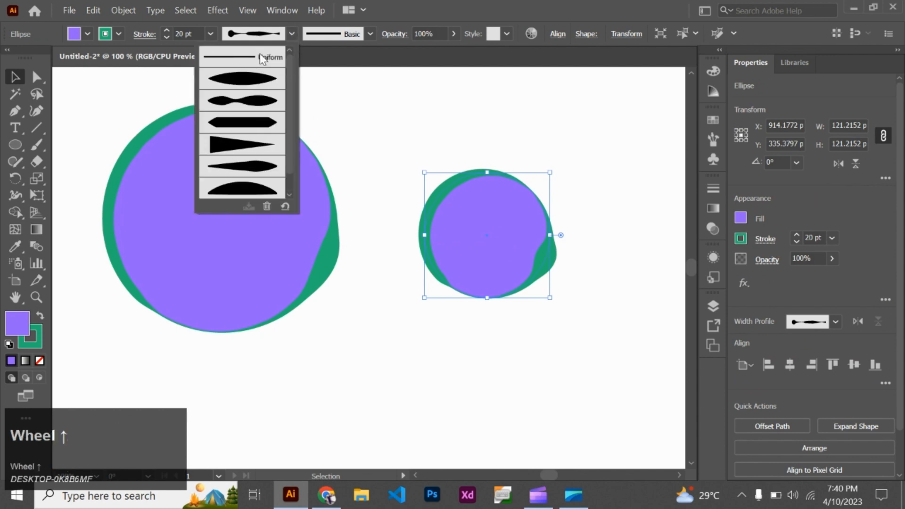
click(259, 55)
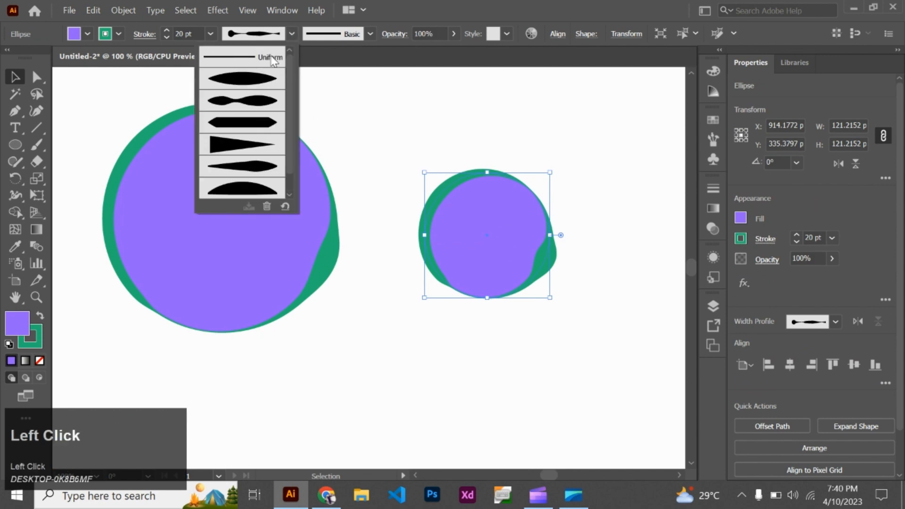
Step: Open the Artistic_ChalkCharcoalPencil brush library from the Artistic collection
click(367, 34)
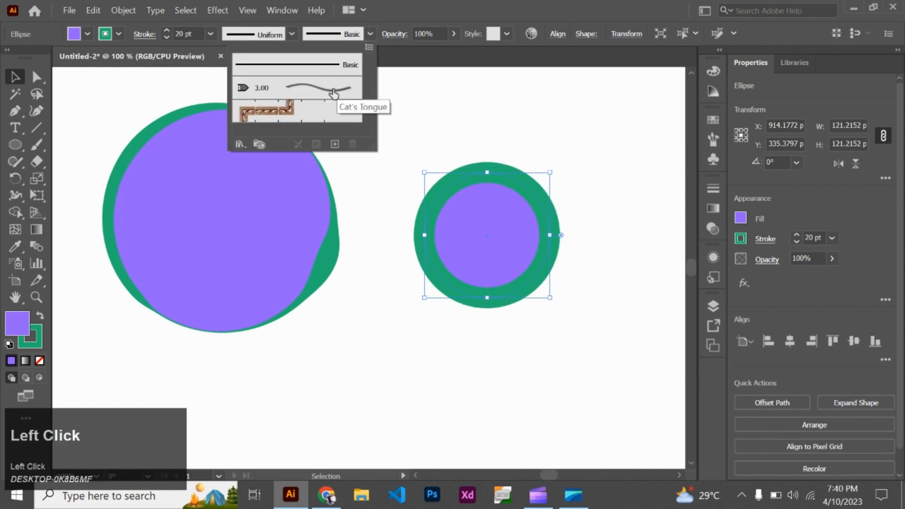
scroll(333, 93, down, 2)
scroll(334, 93, up, 2)
click(368, 46)
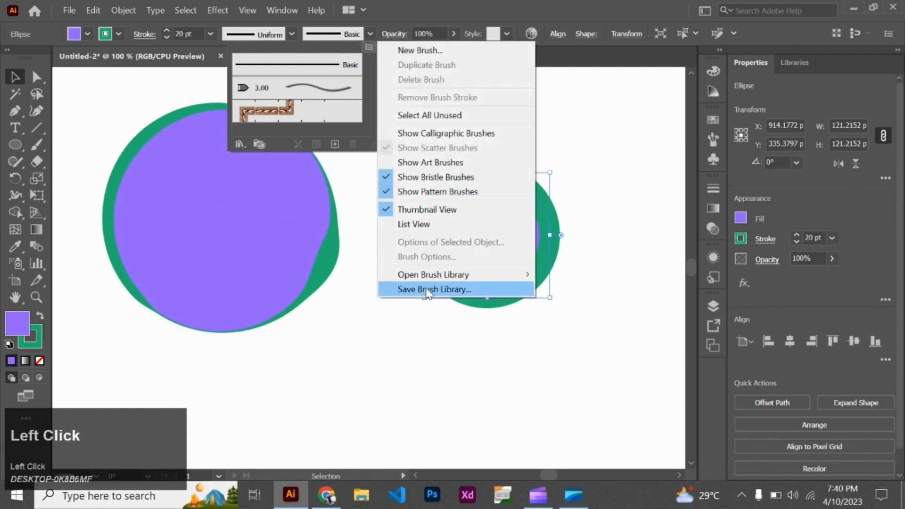
mouse_move(426, 280)
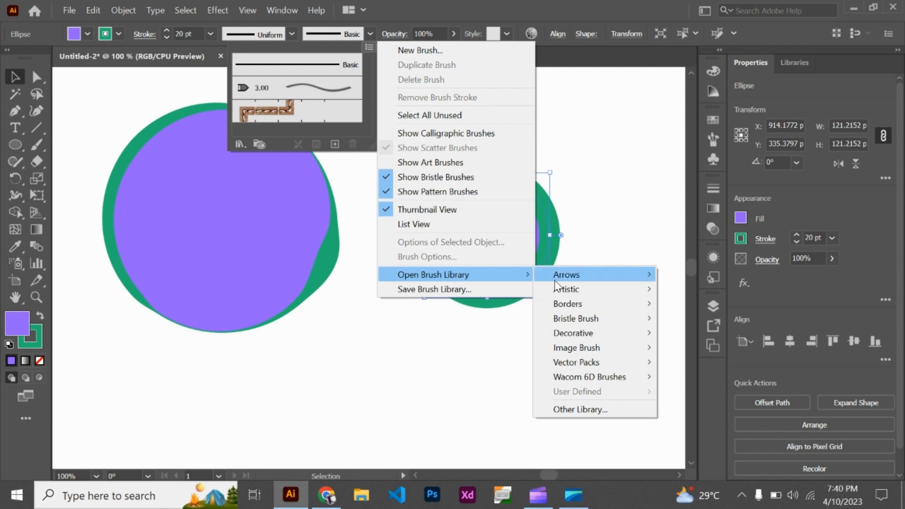
mouse_move(566, 288)
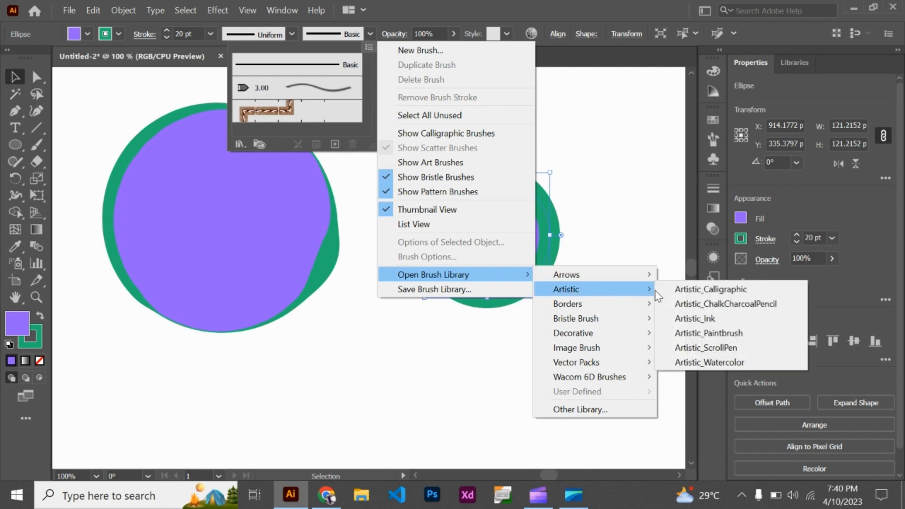
click(693, 303)
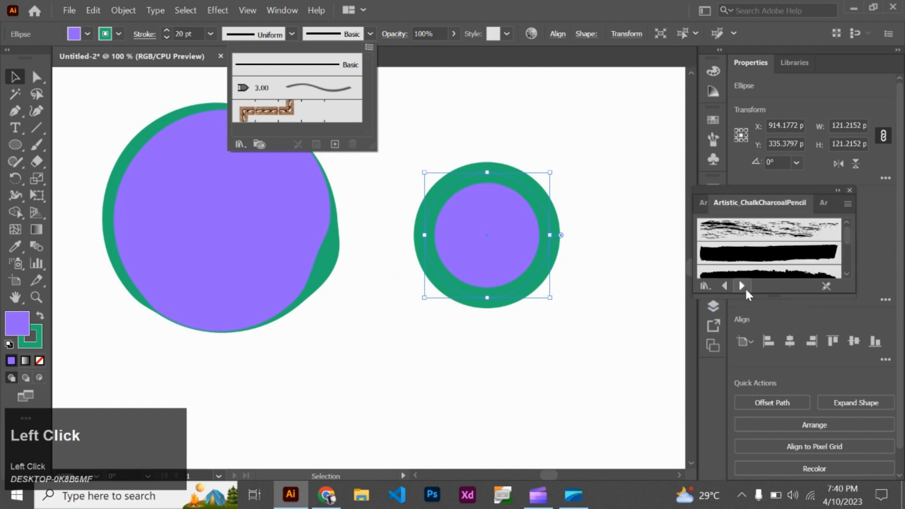
Step: Apply the Chalk - Blunt brush to the small circle's stroke and enlarge the circle proportionally
scroll(761, 259, down, 1)
click(762, 263)
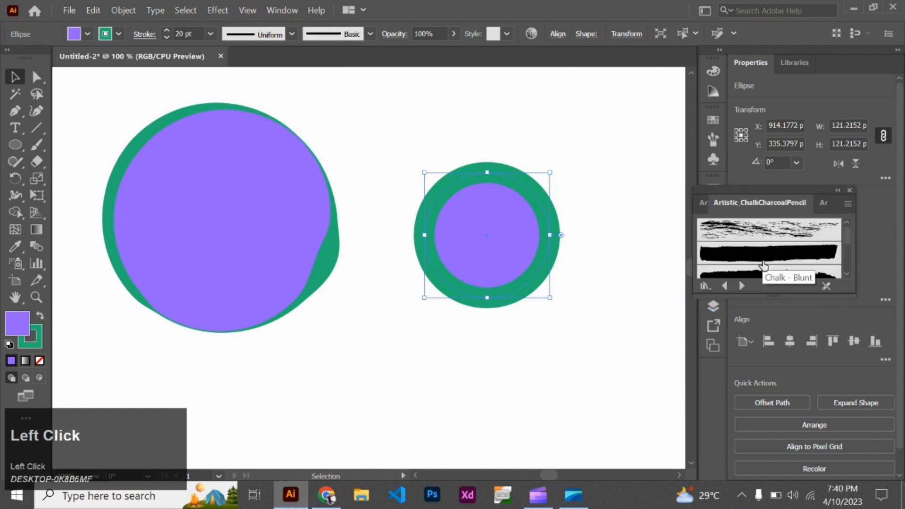
click(763, 264)
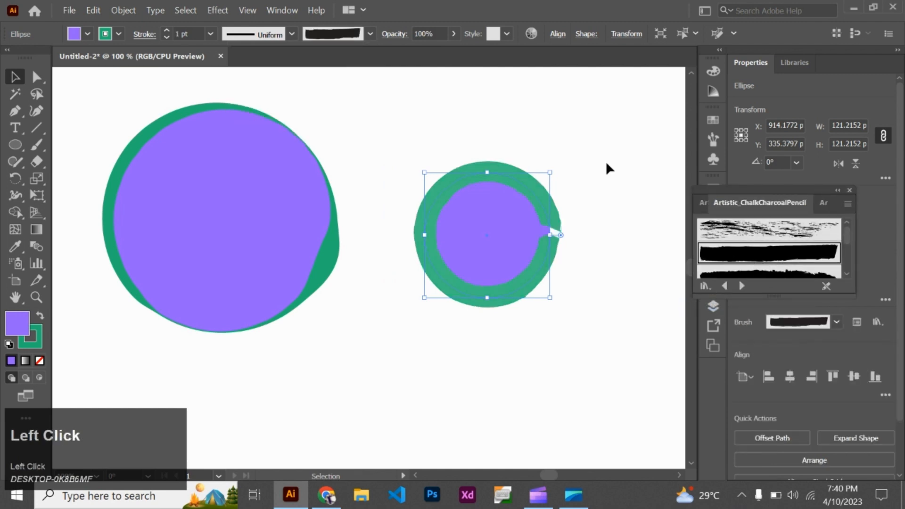
click(586, 145)
drag(570, 152, 516, 232)
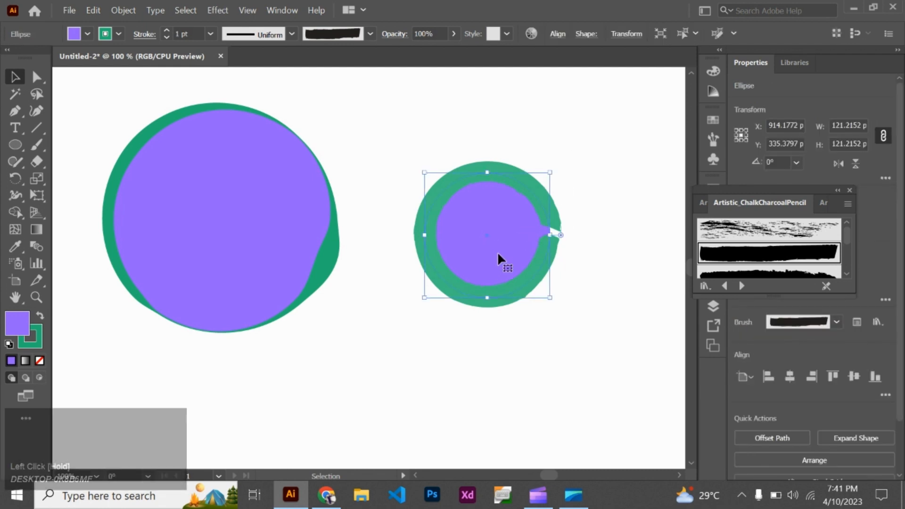
drag(549, 172, 569, 152)
Step: Apply a thin, rough brush from the Artistic_ChalkCharcoalPencil library to the large circle's stroke
click(244, 235)
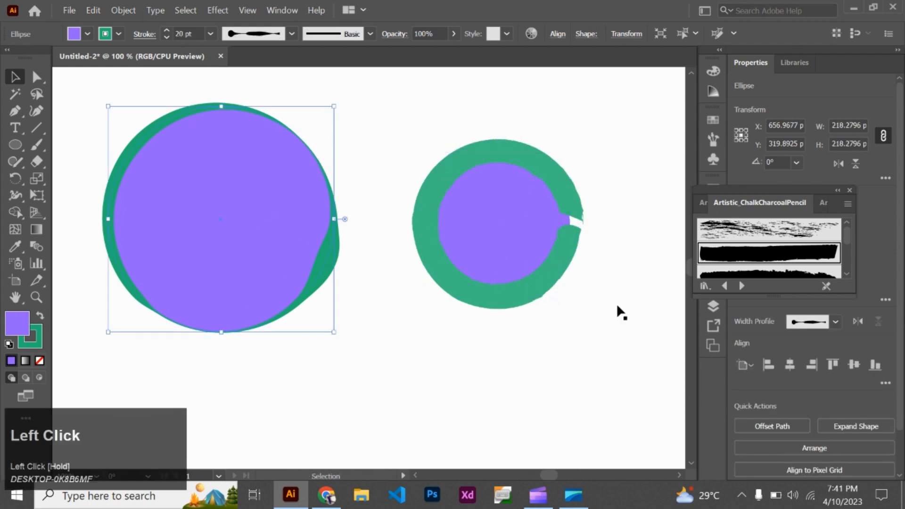
scroll(746, 255, down, 2)
scroll(746, 255, down, 2)
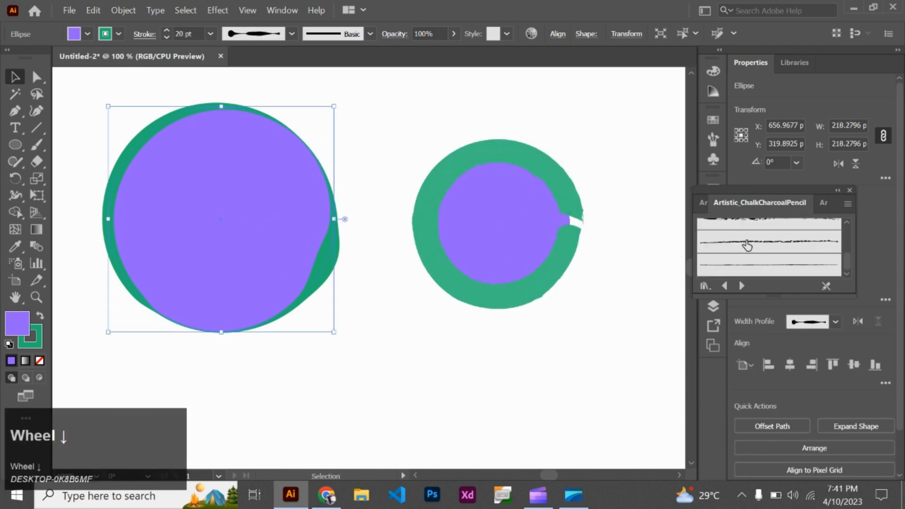
click(750, 243)
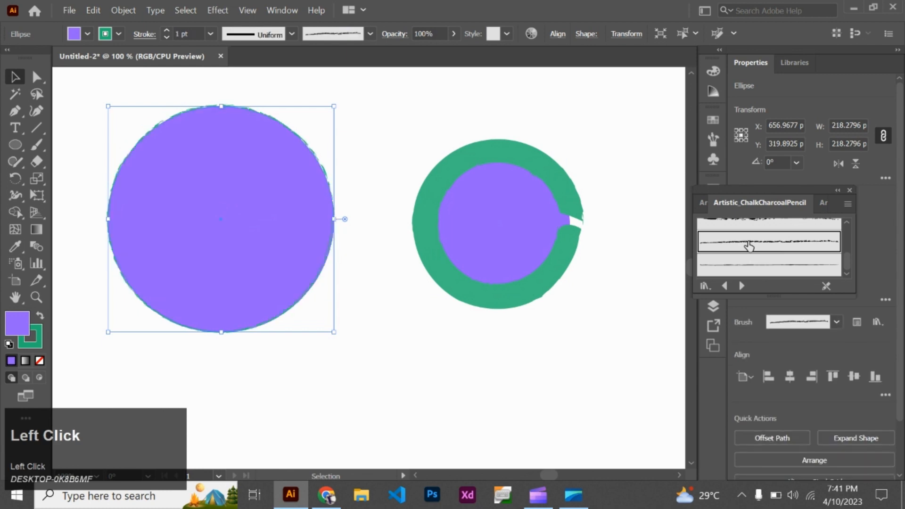
Step: Increase the large circle's brush stroke weight to 6 pt
click(166, 30)
click(166, 30)
click(166, 31)
click(166, 31)
click(166, 30)
click(385, 128)
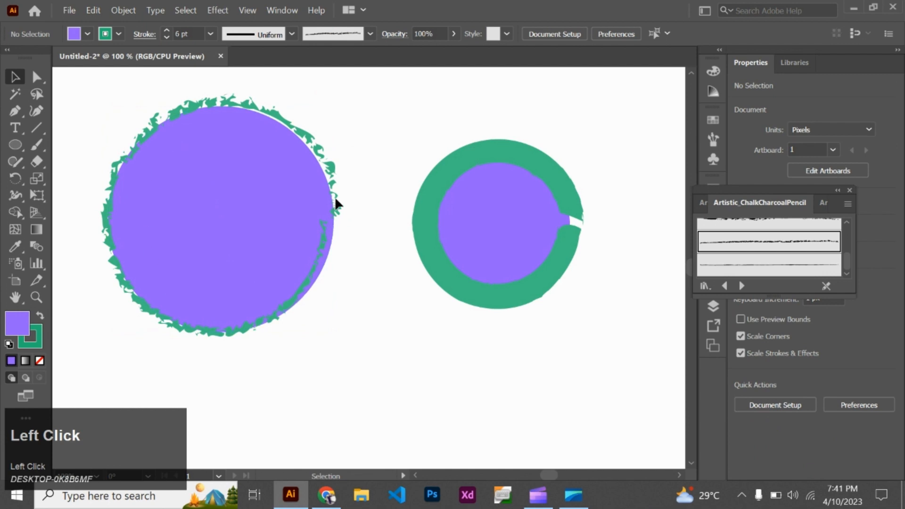
Step: Apply the thick, ragged-edged brush listed after Chalk - Blunt to the large circle's stroke
click(298, 184)
scroll(748, 255, up, 2)
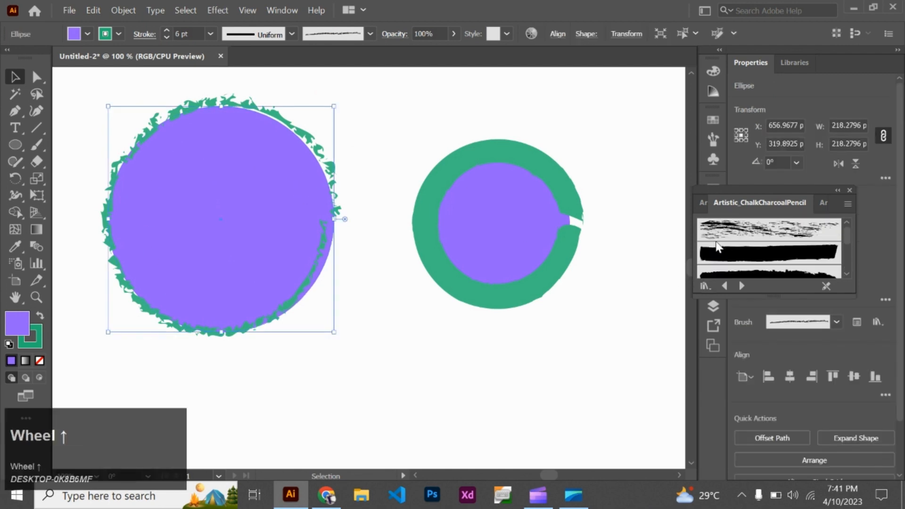
click(749, 255)
scroll(753, 259, down, 2)
scroll(750, 258, down, 2)
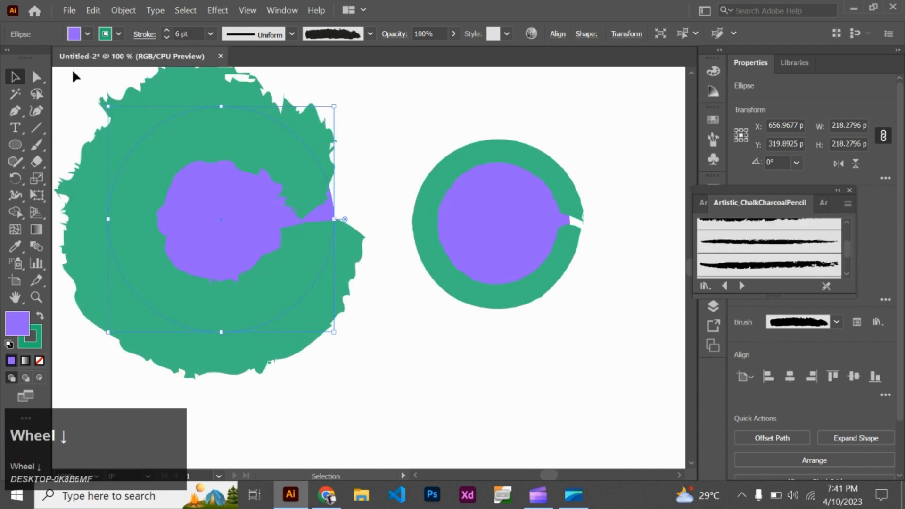
Step: Reduce the large circle's stroke weight to 1 pt and deselect it
click(166, 37)
click(166, 38)
click(166, 38)
click(166, 38)
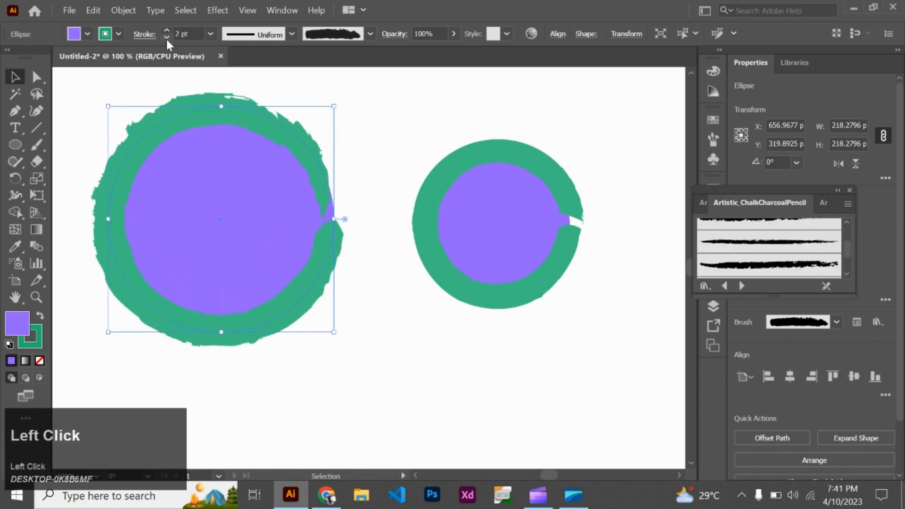
click(167, 38)
click(395, 171)
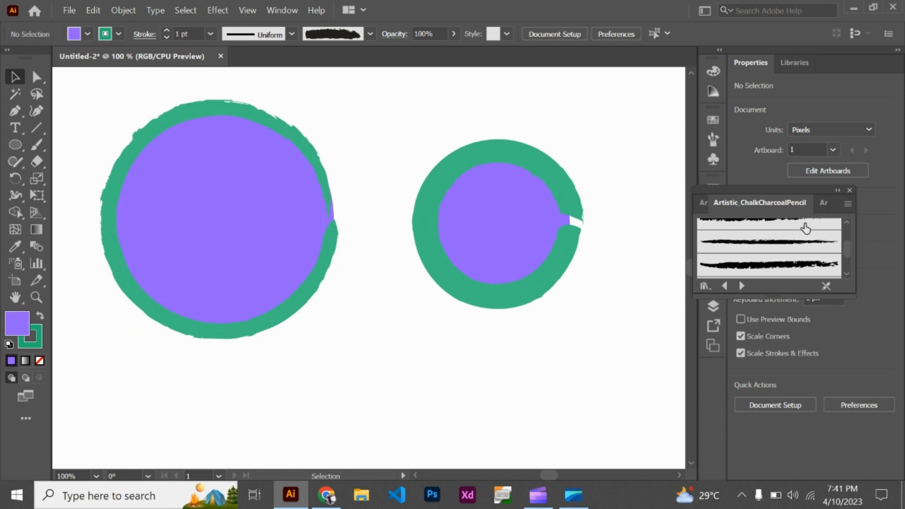
Step: Look through the remaining chalk, charcoal and pencil brushes and close the brush library
scroll(768, 252, up, 1)
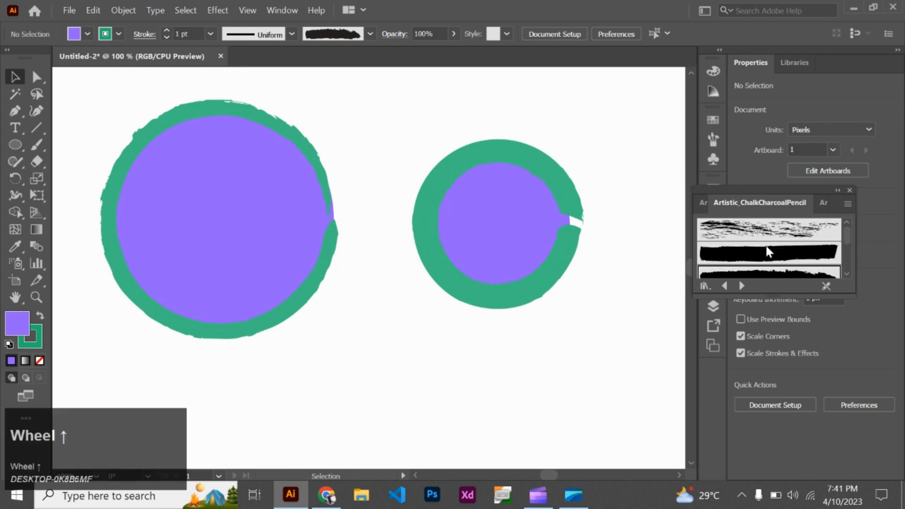
scroll(768, 250, down, 2)
scroll(769, 249, up, 1)
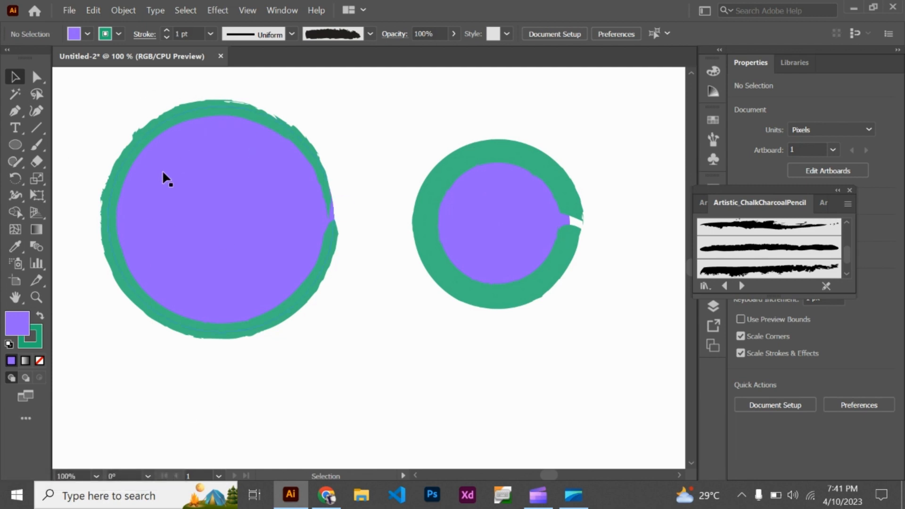
click(850, 190)
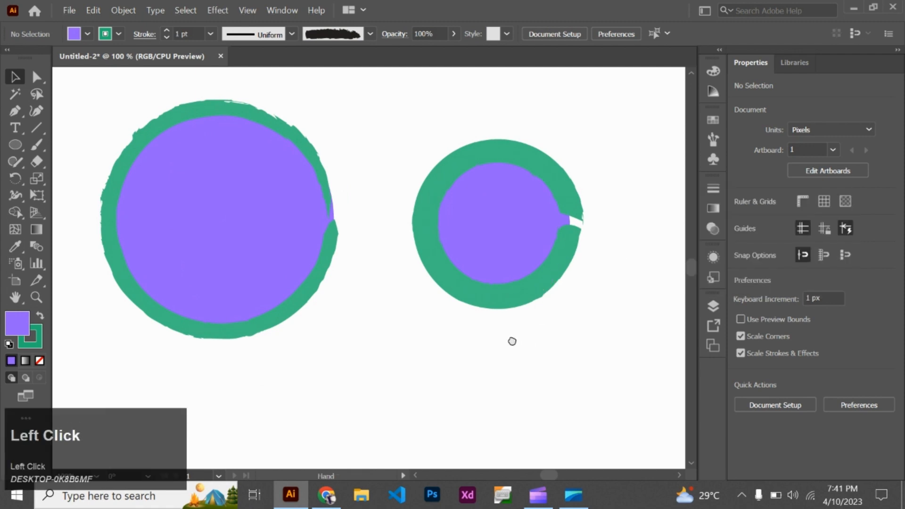
scroll(476, 326, down, 1)
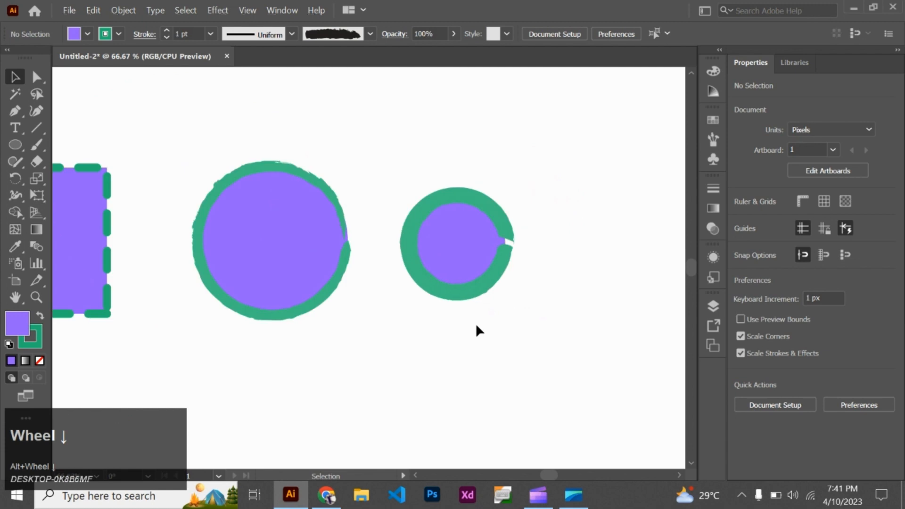
drag(420, 342, 517, 328)
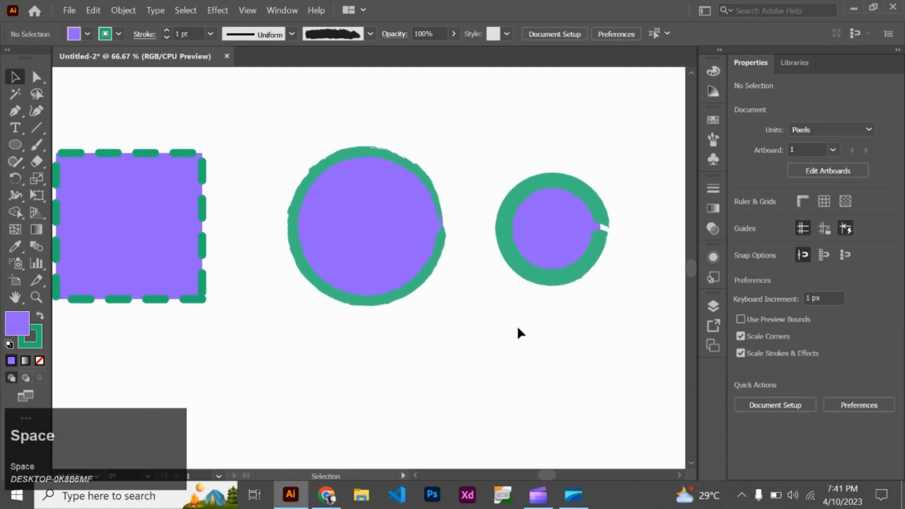